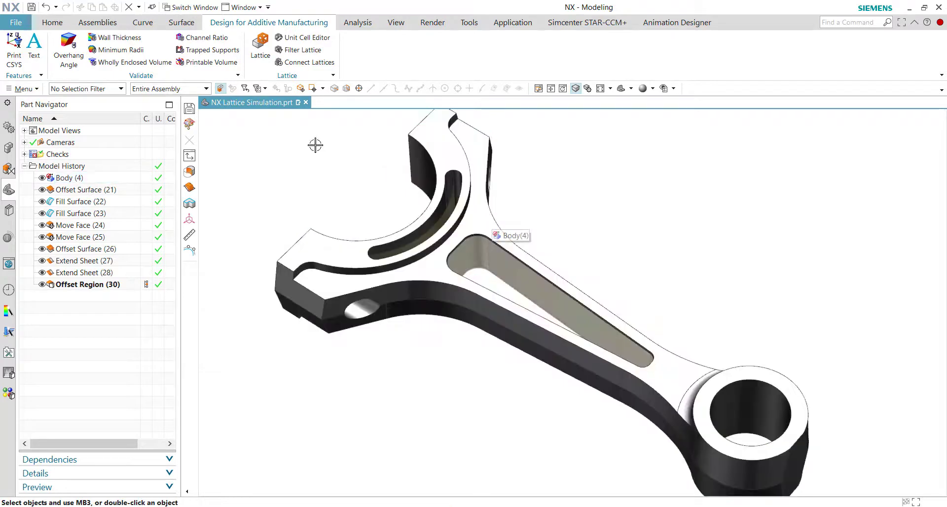
Start a lattice bounded by the slot body, keeping the BiTriangle unit cell type.
mouse_move(601, 242)
middle_mouse_down()
mouse_move(602, 229)
mouse_move(605, 239)
mouse_move(595, 240)
middle_mouse_up()
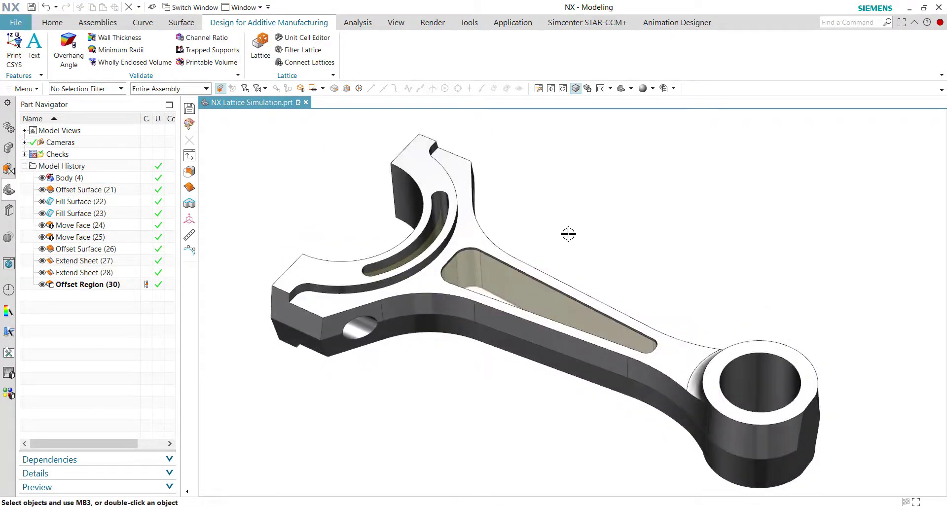
middle_click_drag(355, 203, 338, 120)
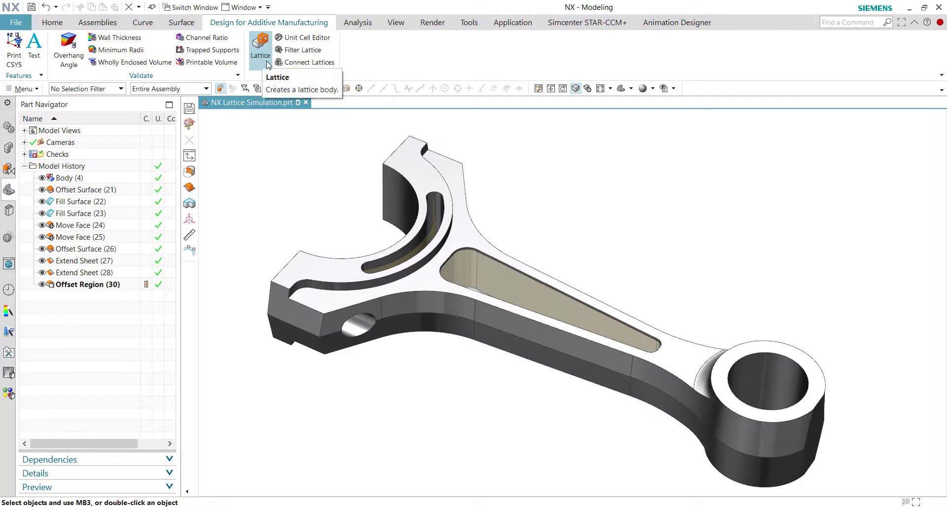
middle_click_drag(582, 277, 529, 247)
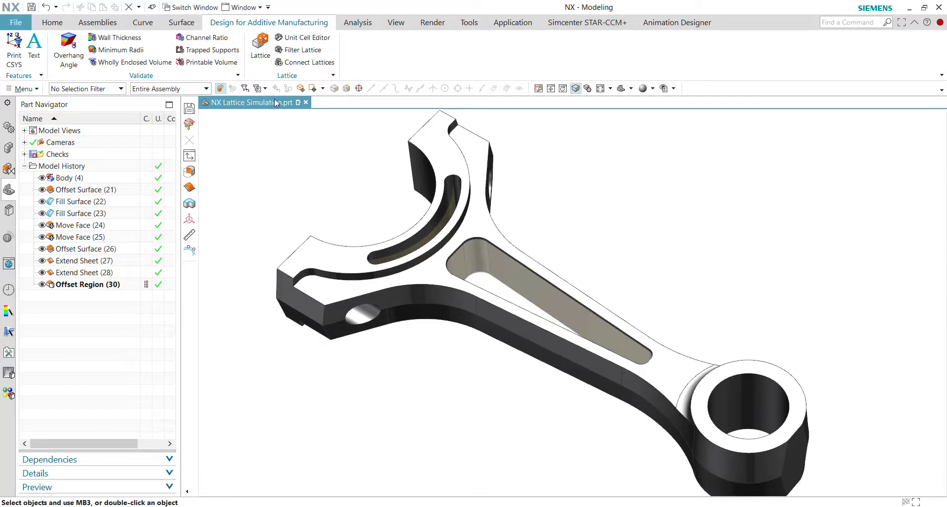
left_click(261, 45)
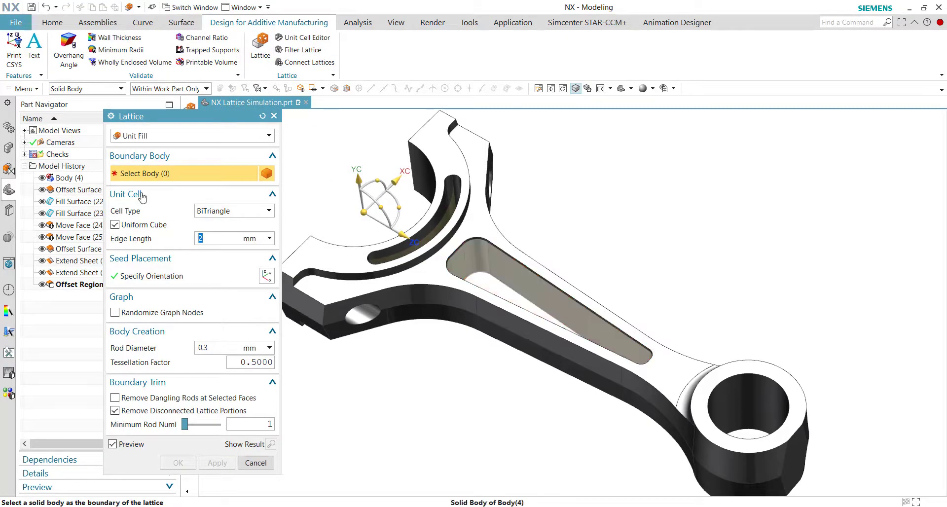
left_click(482, 286)
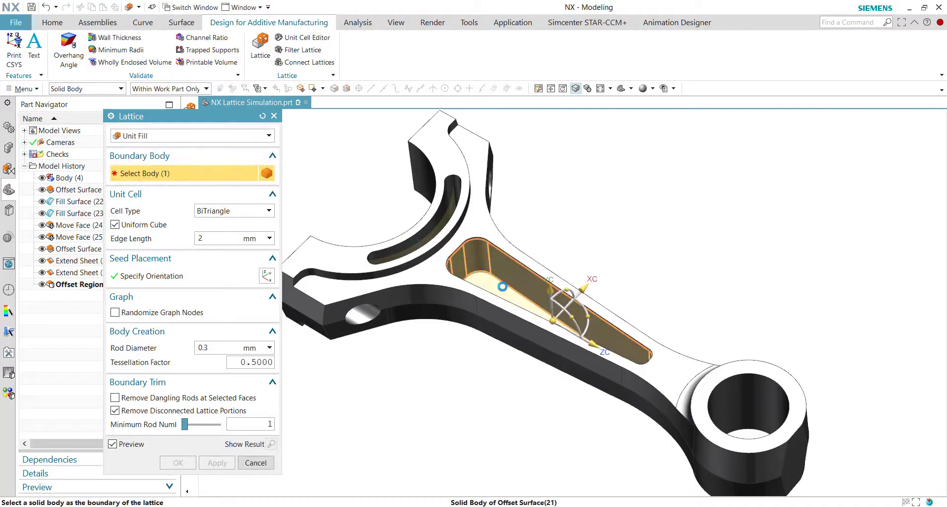
middle_click_drag(575, 346, 580, 328)
scroll(589, 313, "up", 3)
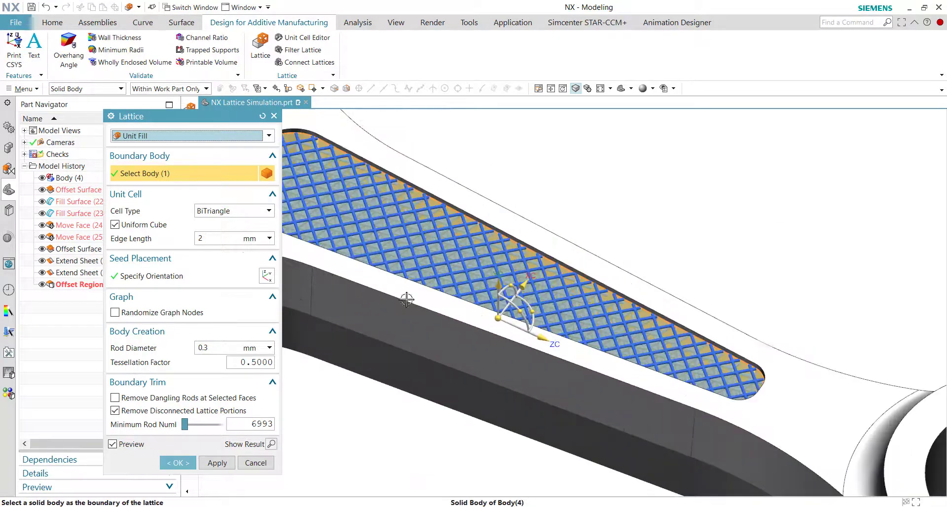
left_click(233, 212)
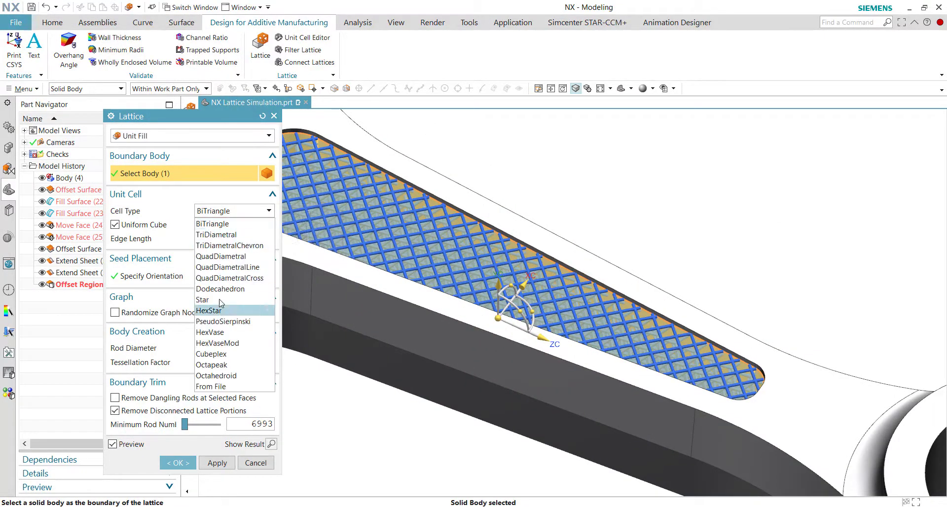
left_click(212, 223)
Set the rod diameter to 0.2 mm and generate the 2 mm-cell lattice.
scroll(739, 263, "down", 2)
scroll(739, 263, "down", 1)
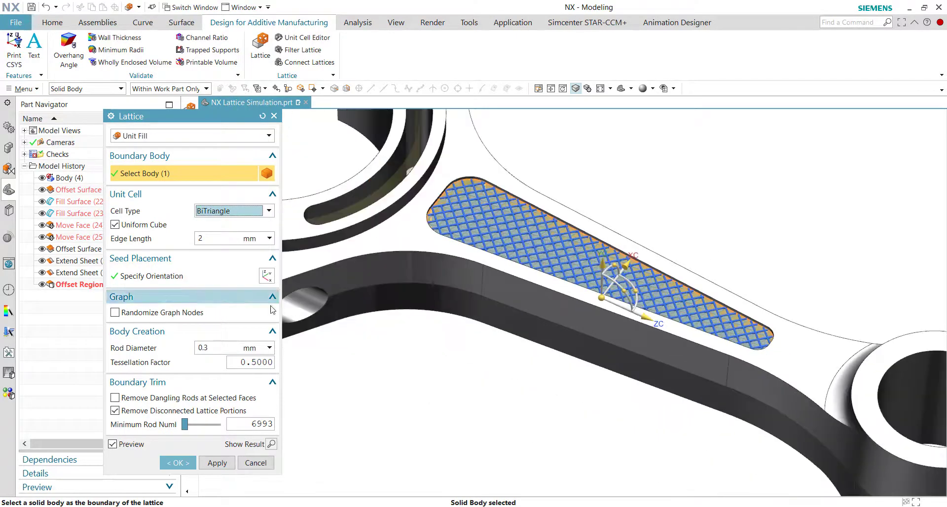
double_click(208, 347)
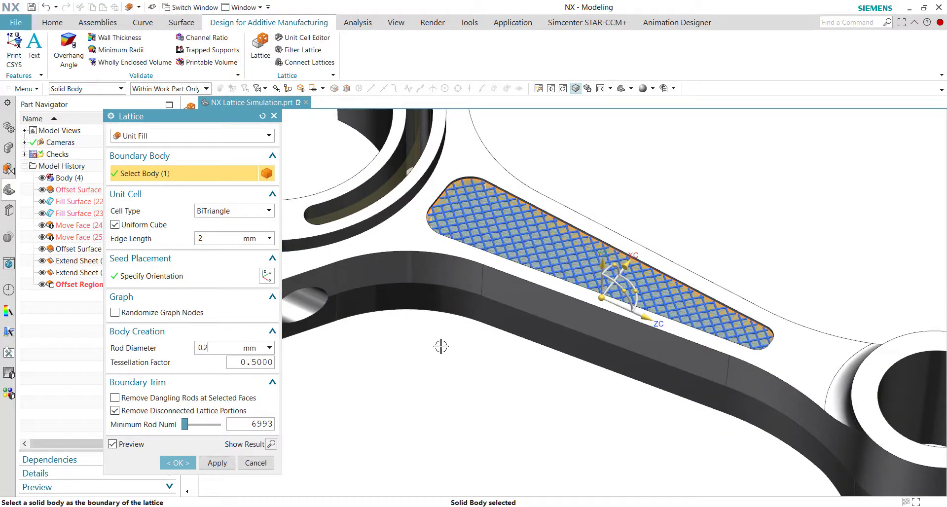
scroll(533, 249, "up", 5)
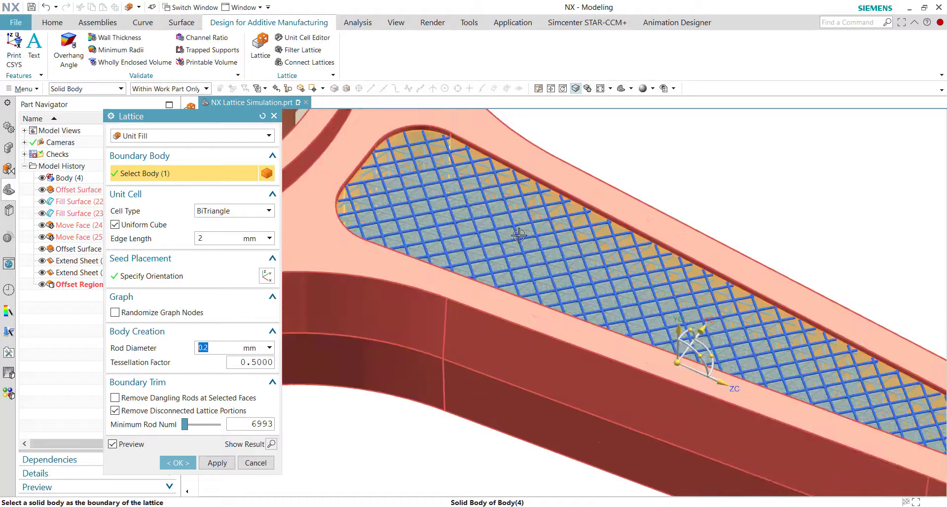
middle_click_drag(518, 240, 508, 269)
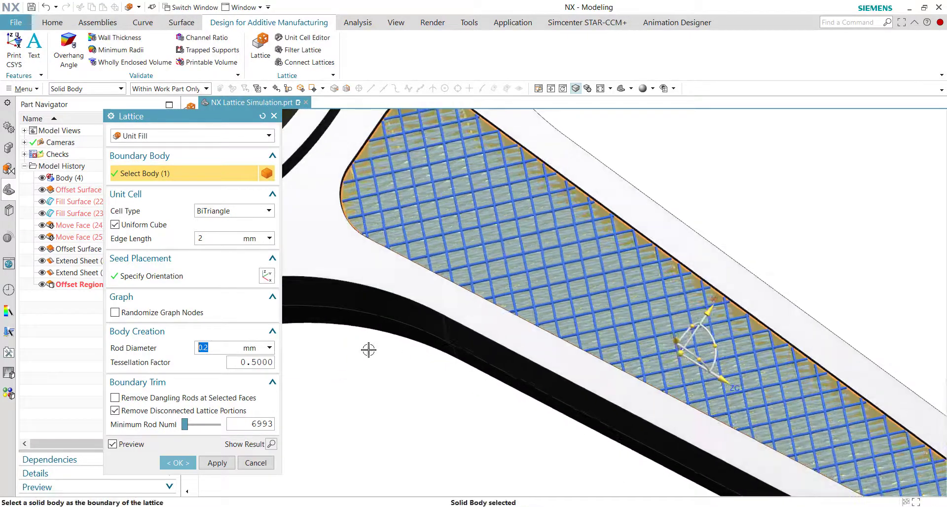
left_click(214, 464)
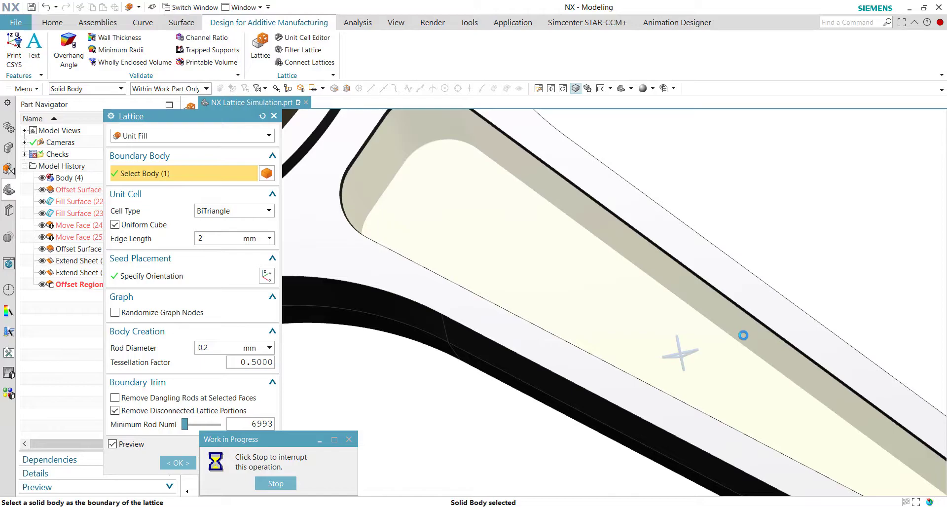
middle_click_drag(603, 305, 477, 277)
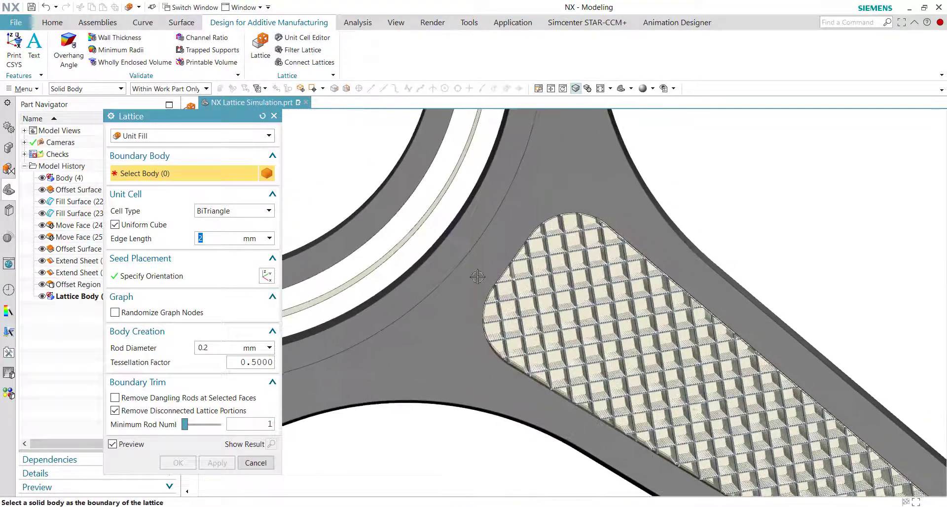
Switch the lattice type to Unit Conformal based on the curved slot face.
middle_click_drag(592, 280, 643, 344)
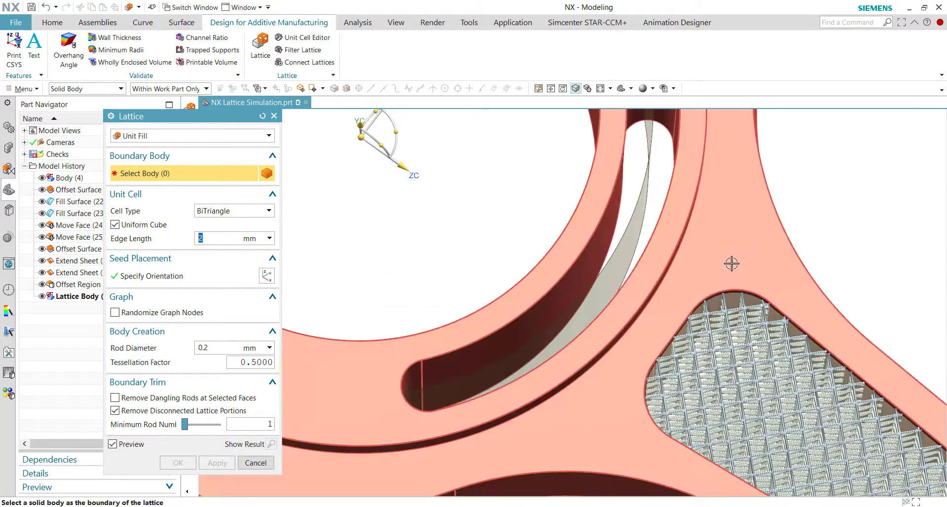
middle_click_drag(731, 264, 572, 334)
left_click(161, 140)
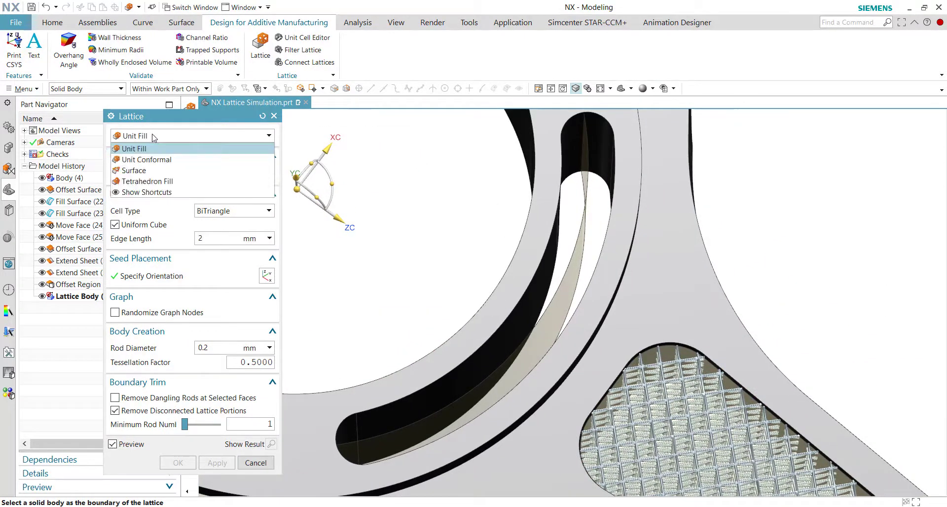
left_click(142, 163)
middle_click_drag(545, 322, 576, 326)
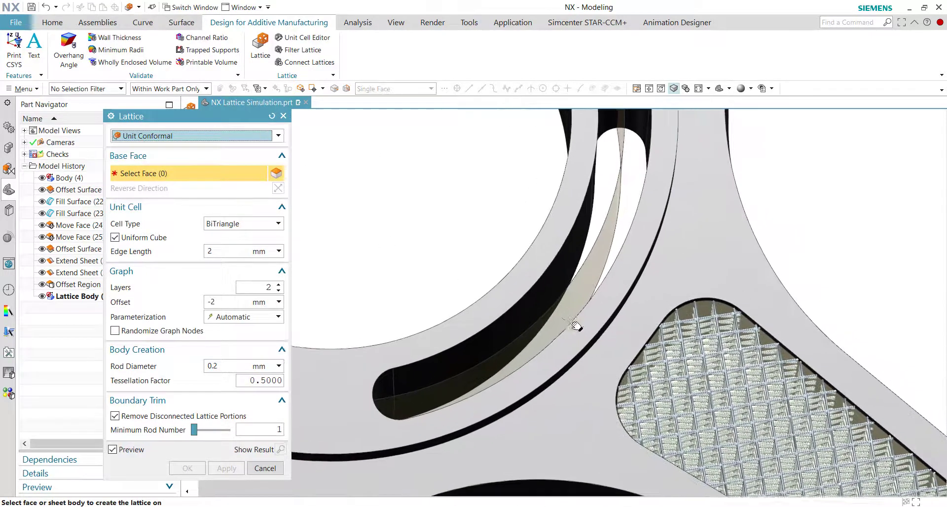
left_click(573, 315)
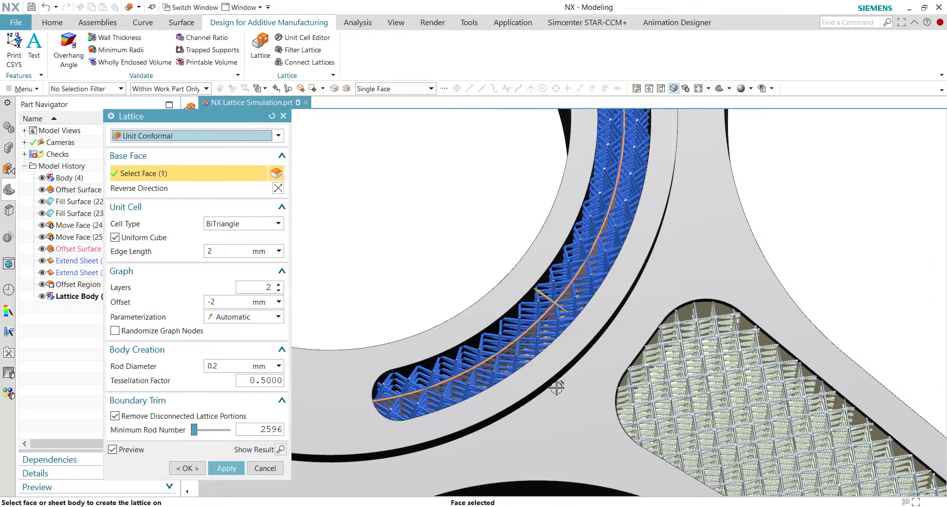
scroll(557, 388, "down", 3)
middle_click_drag(546, 337, 663, 331)
scroll(568, 350, "up", 3)
middle_click_drag(567, 351, 487, 317)
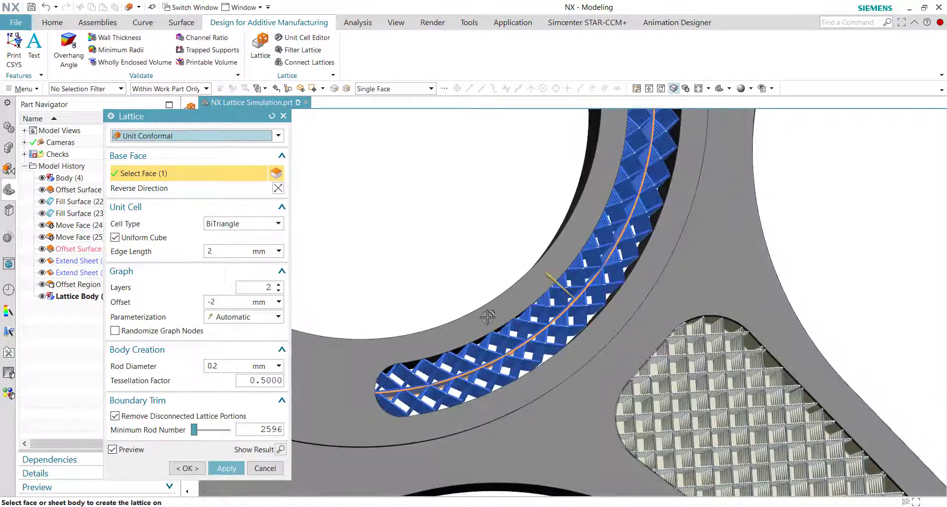
Change the cell type to TriDiametral and create the conformal lattice.
left_click(222, 224)
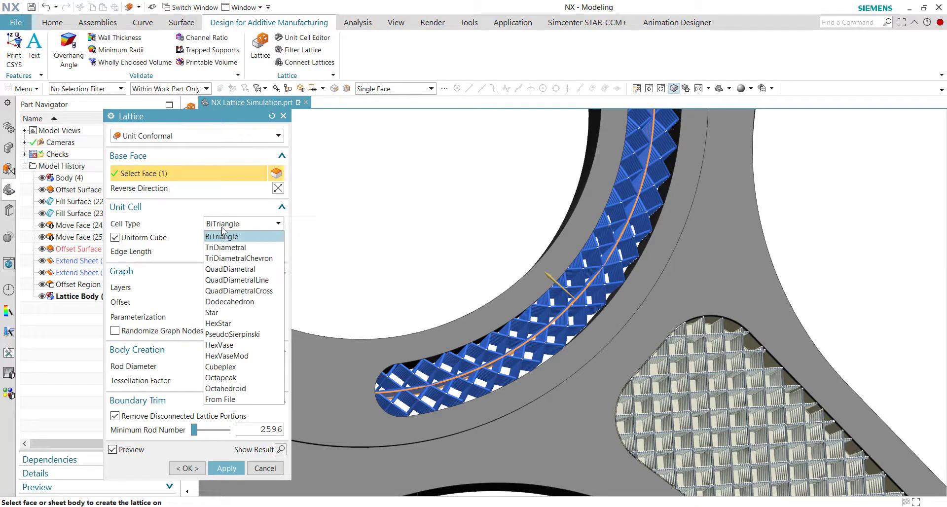
left_click(221, 248)
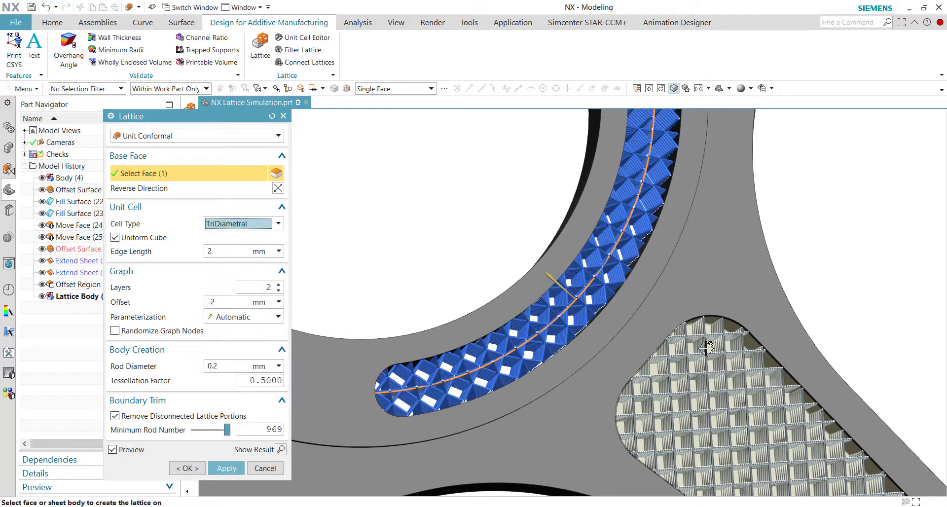
middle_click_drag(707, 348, 640, 332)
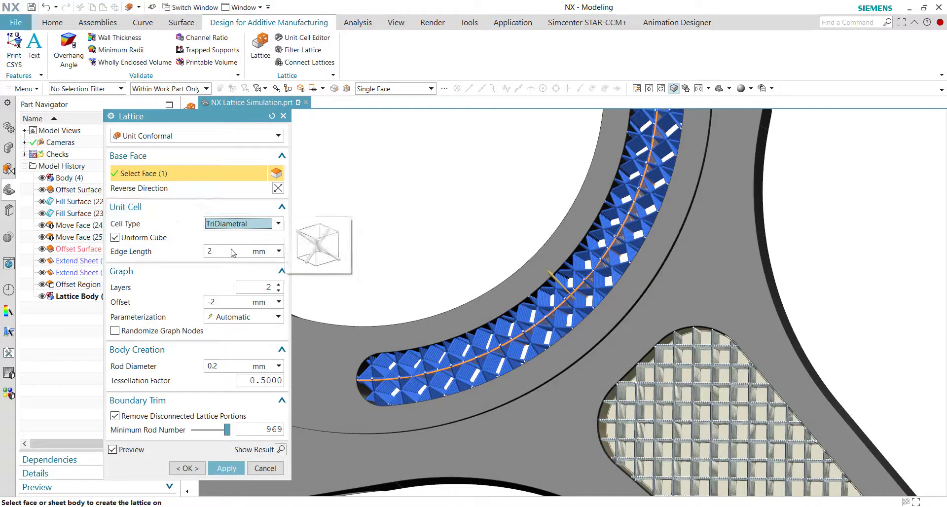
left_click_drag(219, 252, 186, 253)
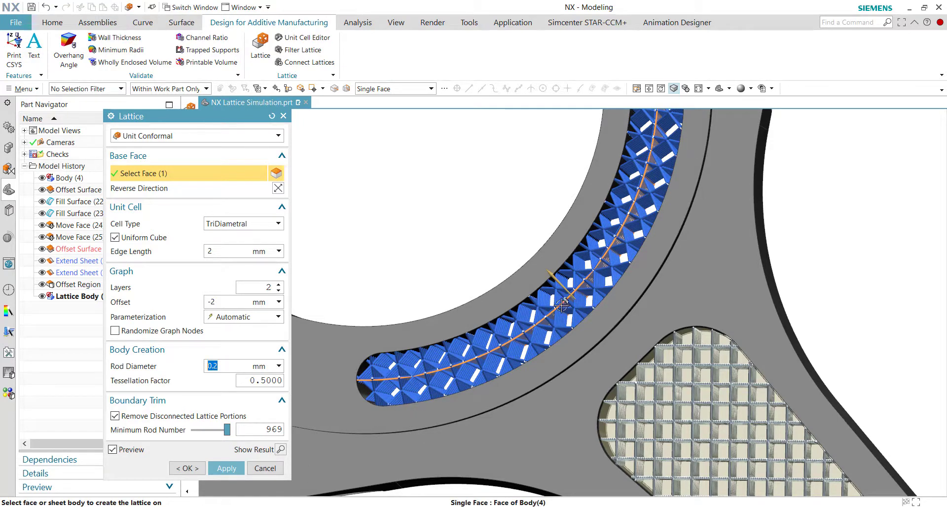
left_click(188, 469)
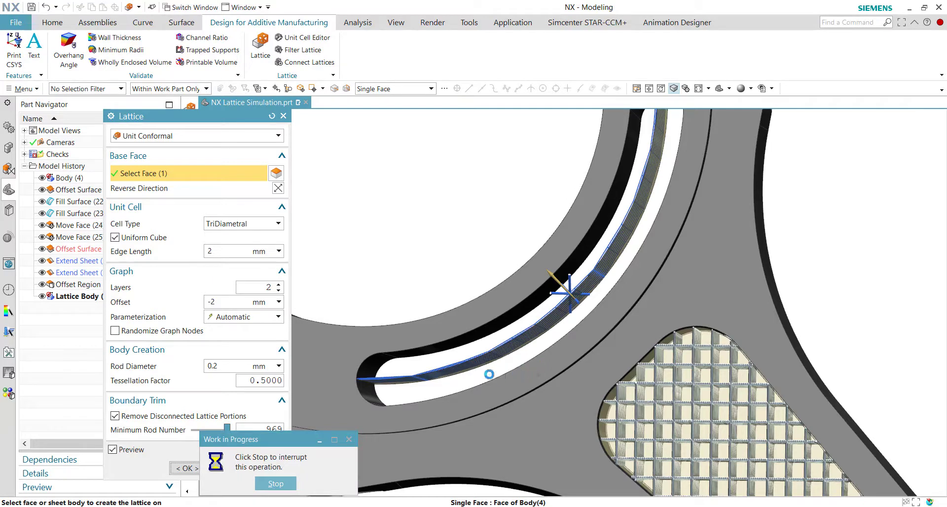
scroll(416, 294, "down", 5)
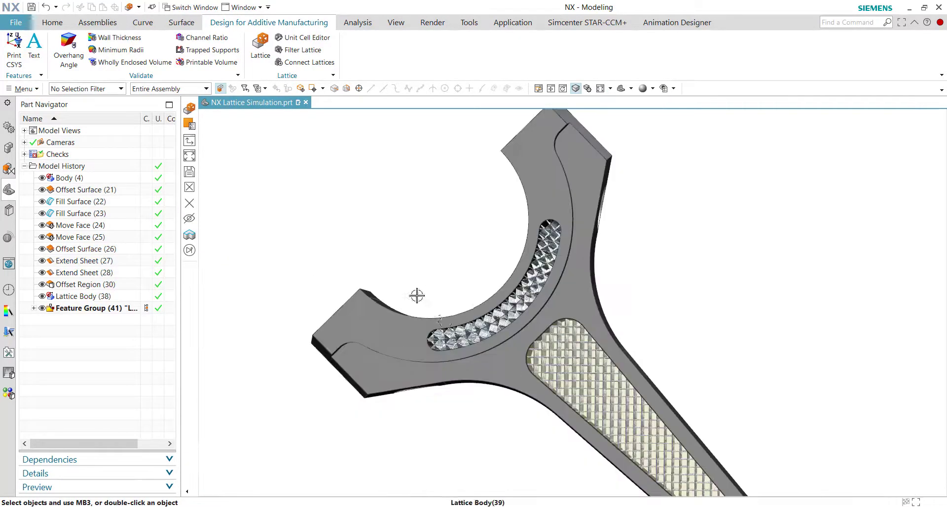
Switch the connecting rod part from Modeling to the Pre/Post application via the File menu.
middle_click_drag(520, 338, 492, 282)
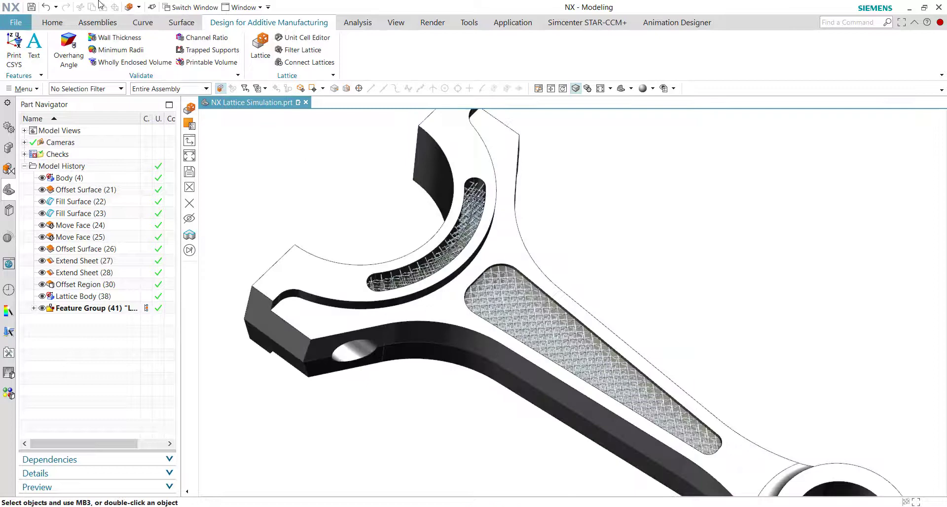
left_click(25, 22)
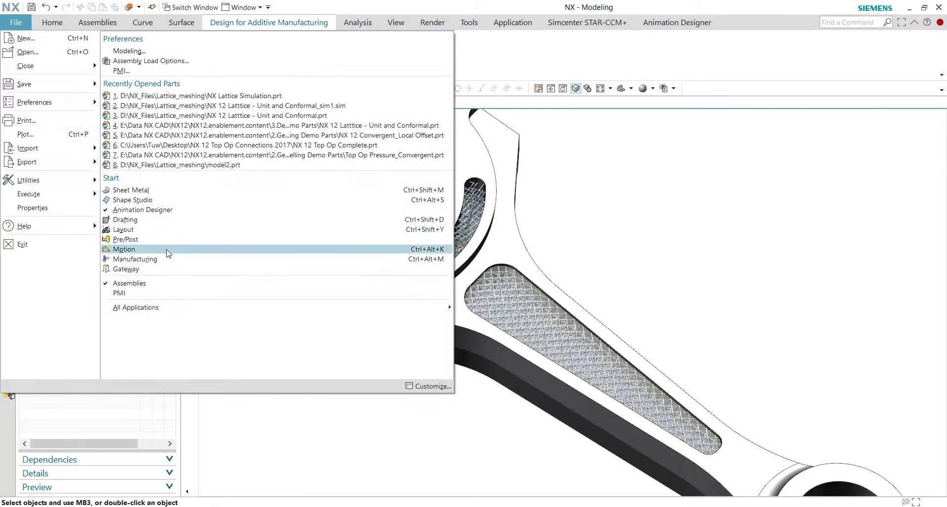
left_click(132, 242)
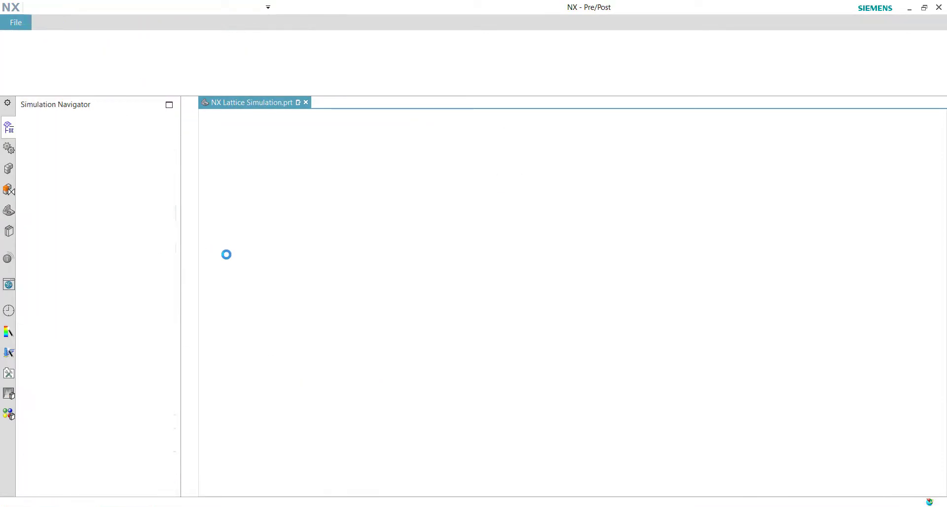
middle_click_drag(315, 256, 370, 255)
Create a new FEM and simulation for NX Lattice Simulation.prt with SOL 101 Linear Statics.
right_click(62, 131)
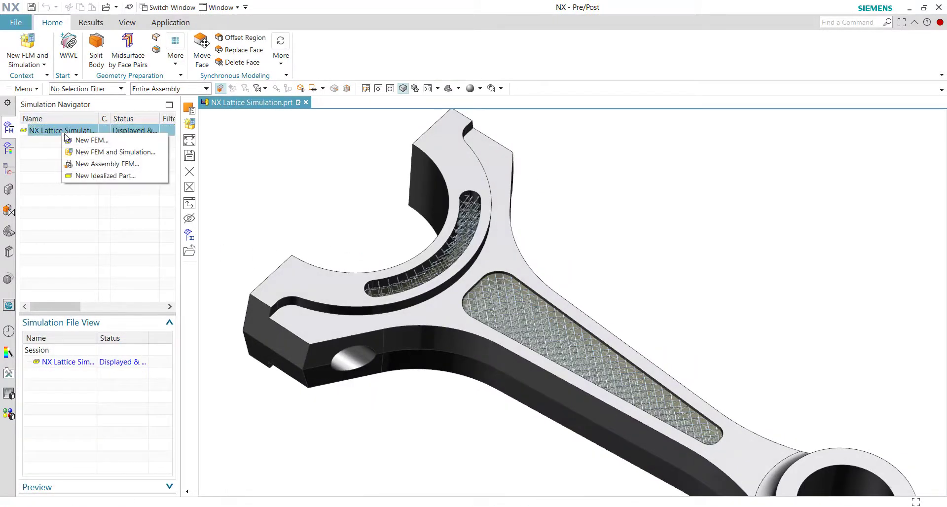
left_click(92, 153)
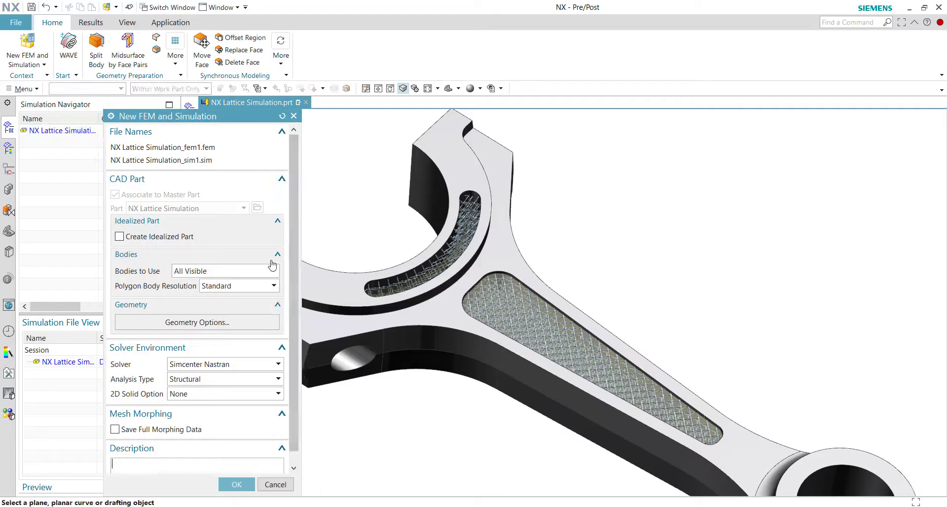
left_click(233, 481)
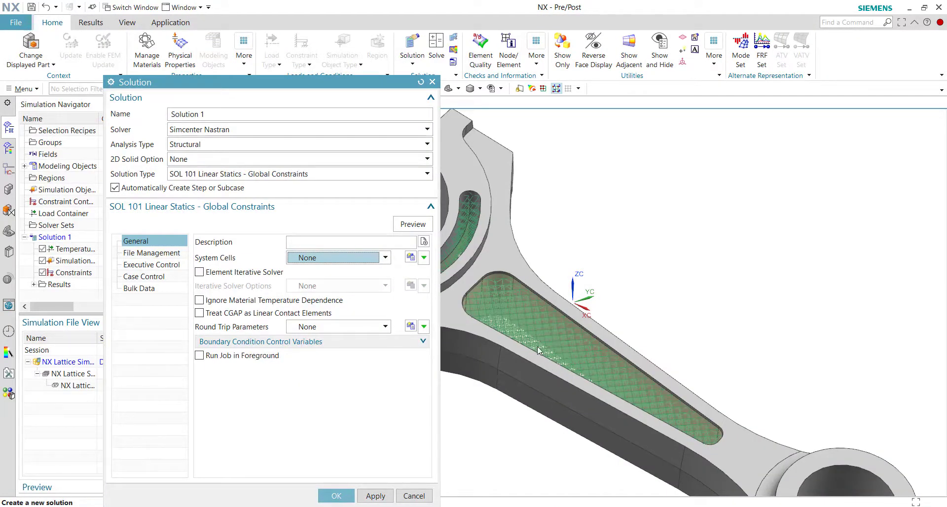
left_click(336, 496)
Orbit and zoom the model to inspect the lattice meshes in the rod's pockets.
middle_click_drag(536, 356, 528, 377)
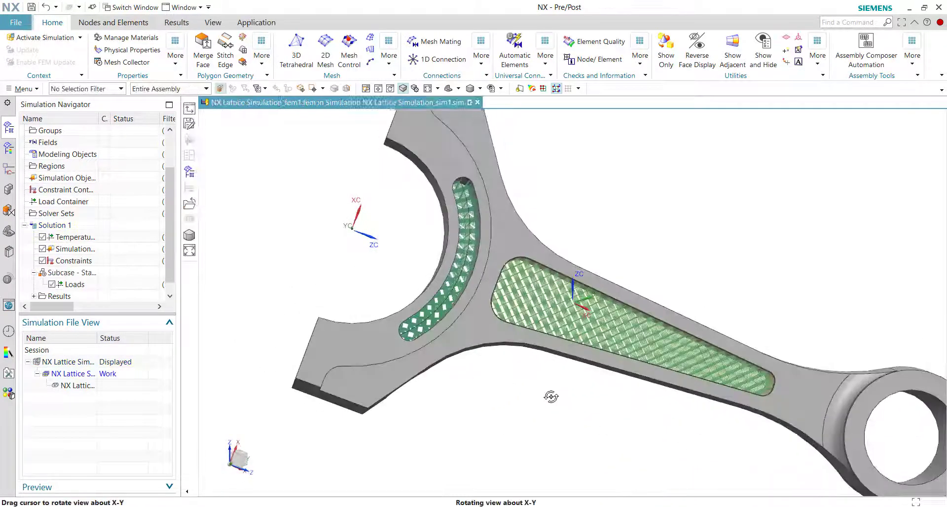
mouse_move(547, 398)
middle_mouse_down()
mouse_move(542, 388)
mouse_move(548, 396)
middle_mouse_up()
scroll(452, 321, "up", 4)
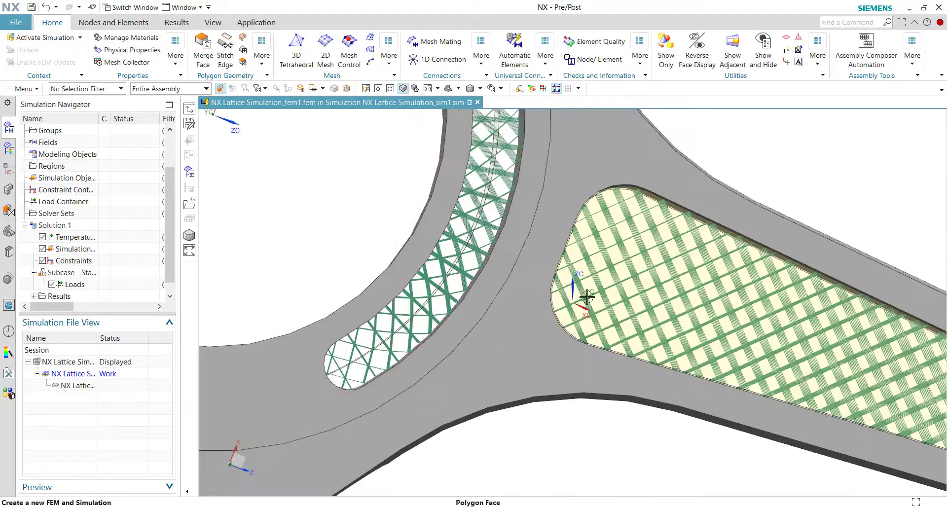
scroll(587, 297, "up", 3)
middle_click_drag(590, 296, 601, 283)
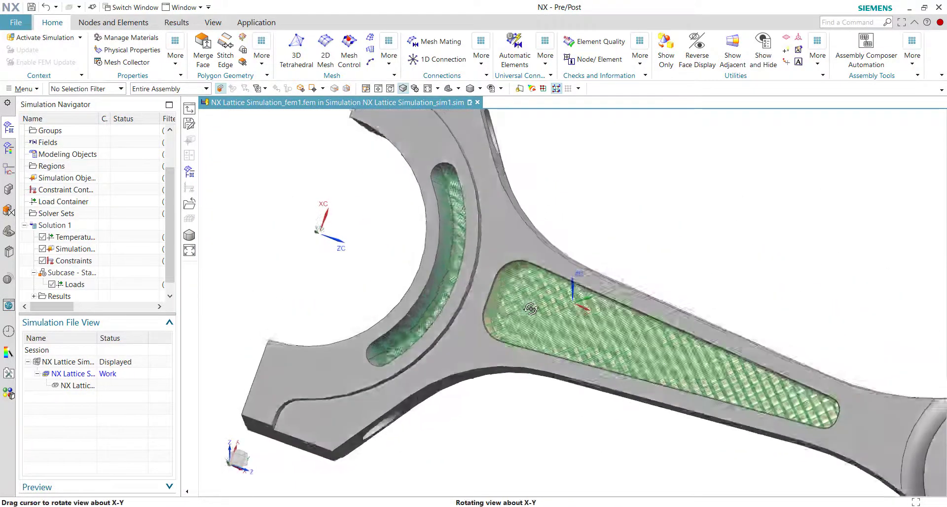
middle_click_drag(541, 282, 523, 320)
middle_click_drag(468, 394, 461, 345)
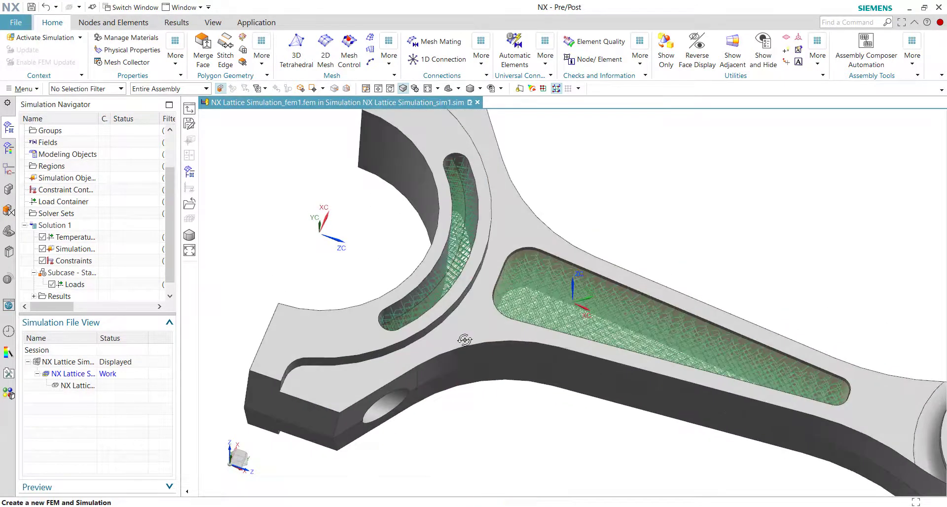
scroll(32, 197, "up", 2)
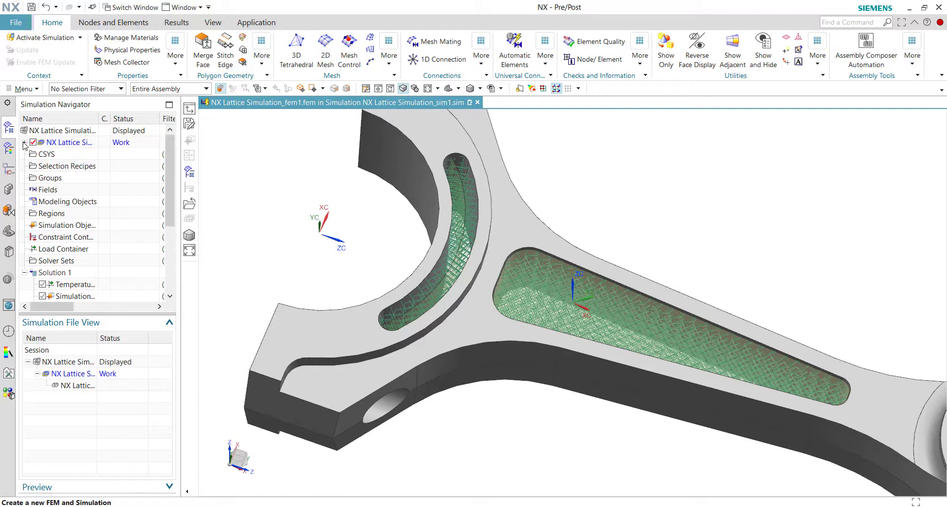
Expand 1D Collectors and open Beam Collector(1)'s PBEAML1 beam property for editing.
left_click(24, 142)
left_click(35, 190)
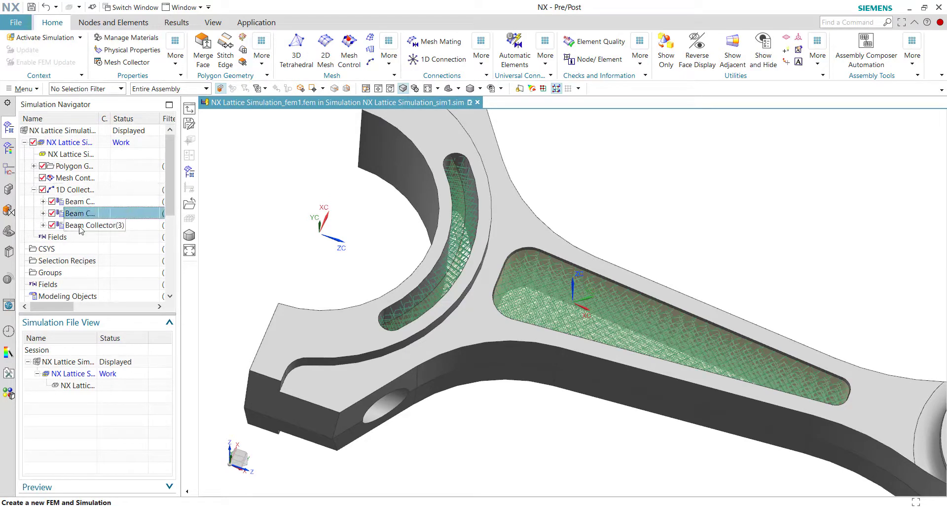
left_click_drag(98, 118, 140, 117)
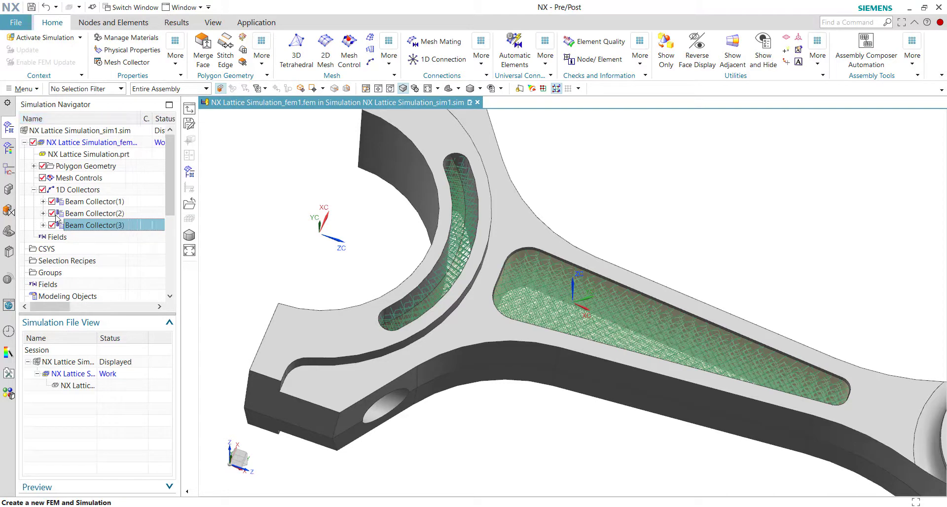
left_click(43, 201)
left_click(99, 214)
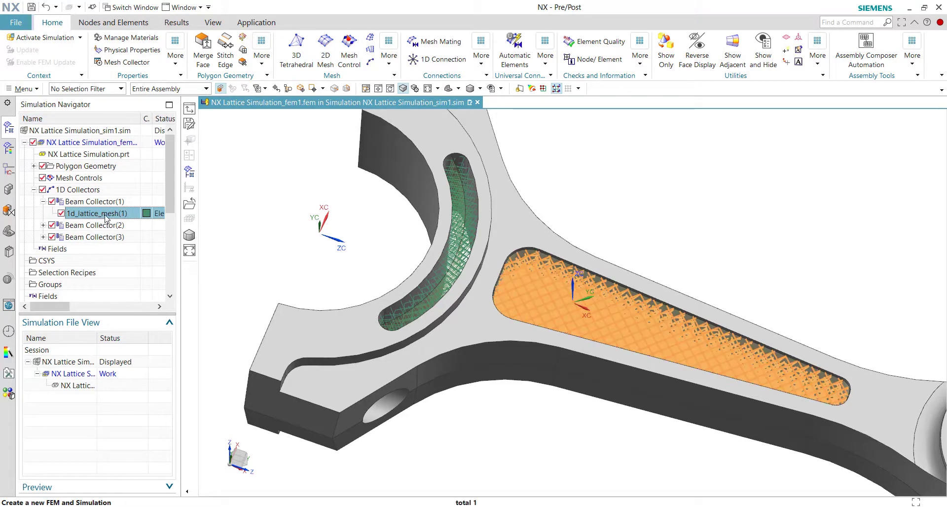
left_click(91, 202)
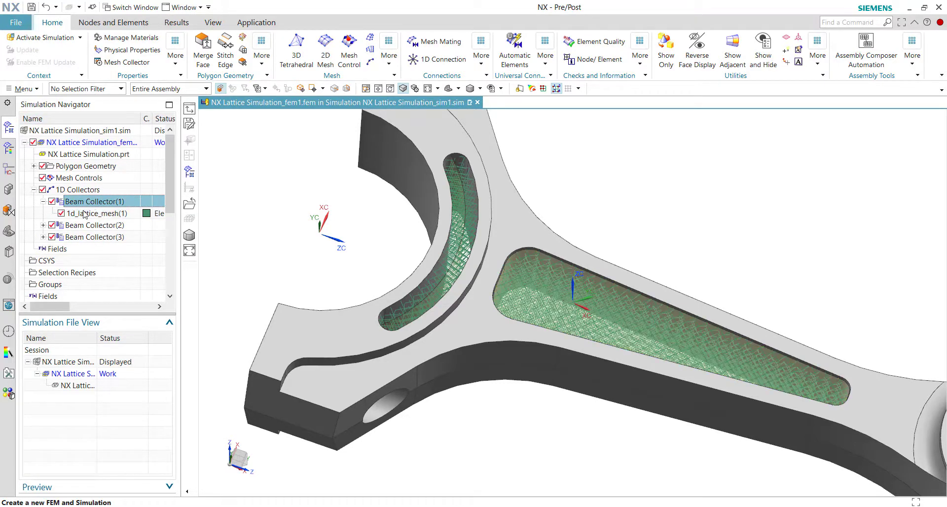
left_click(86, 215)
double_click(89, 203)
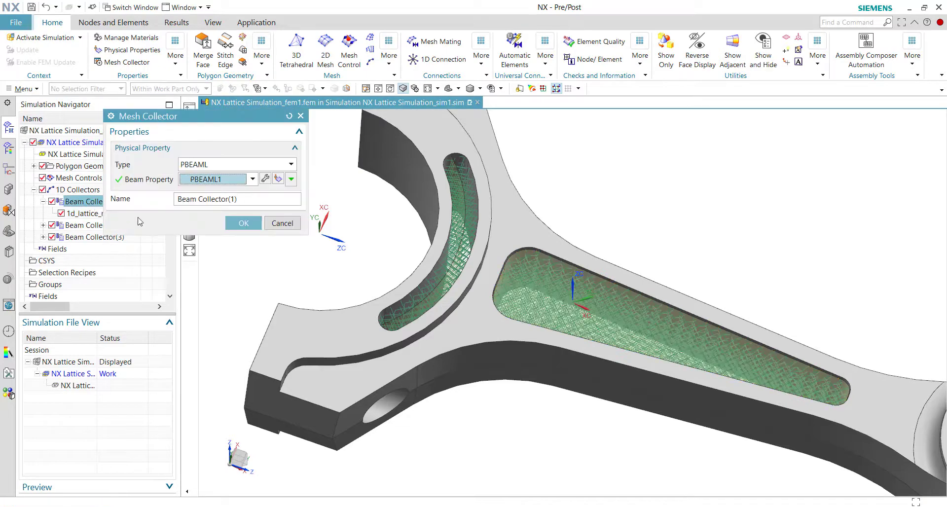
left_click(265, 178)
left_click(229, 216)
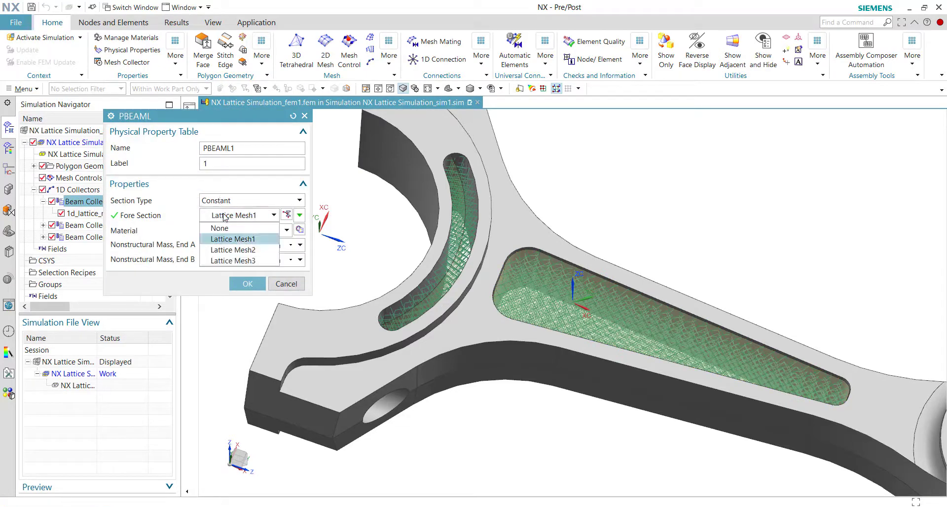
In the Beam Section Manager, confirm Lattice Mesh1's DIM1 is 0.1 mm.
left_click(214, 217)
left_click(286, 215)
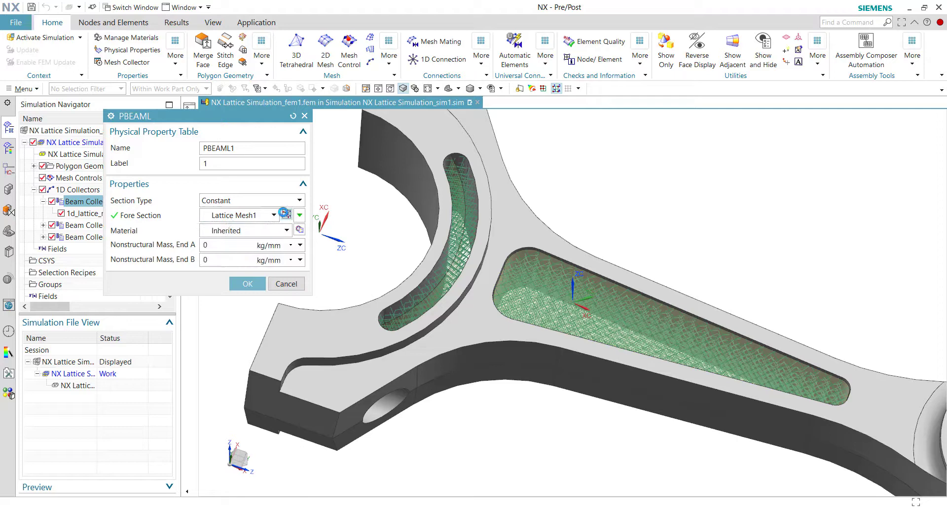
left_click(148, 179)
left_click(131, 318)
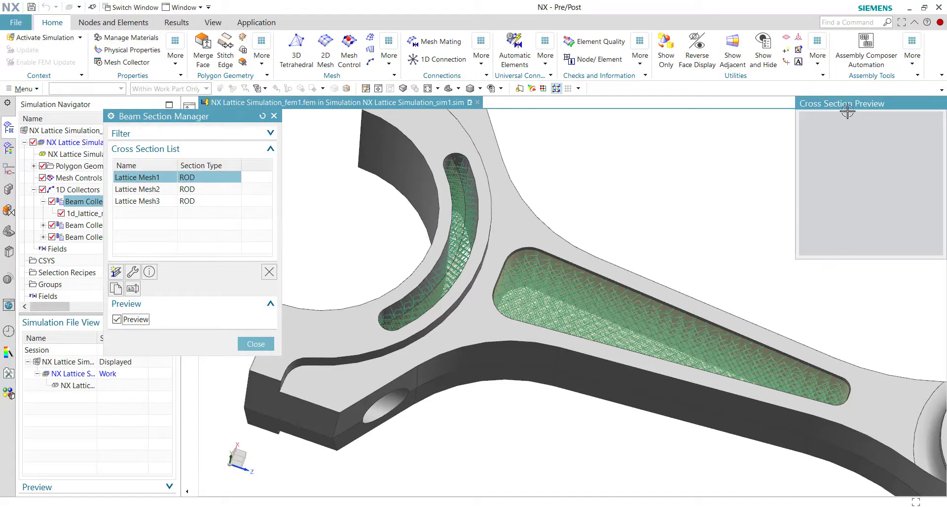
left_click_drag(847, 112, 764, 112)
left_click(117, 320)
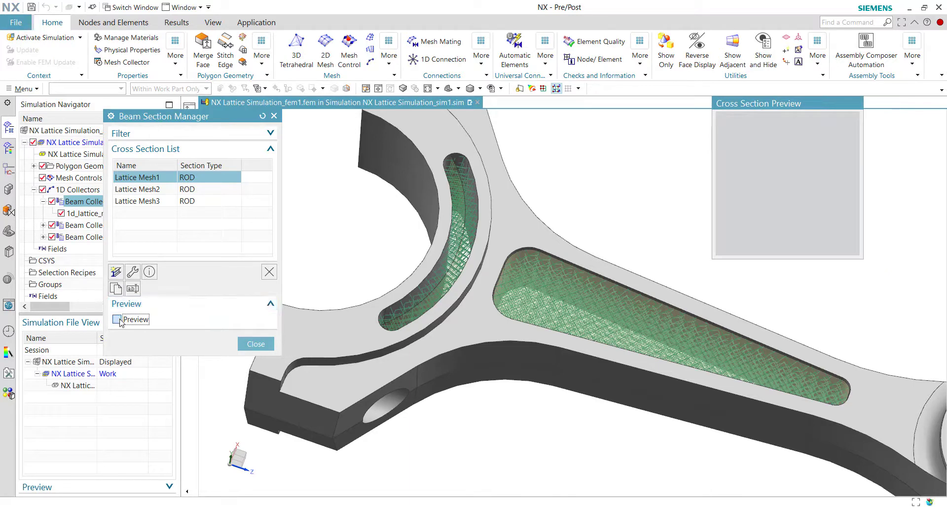
left_click(132, 272)
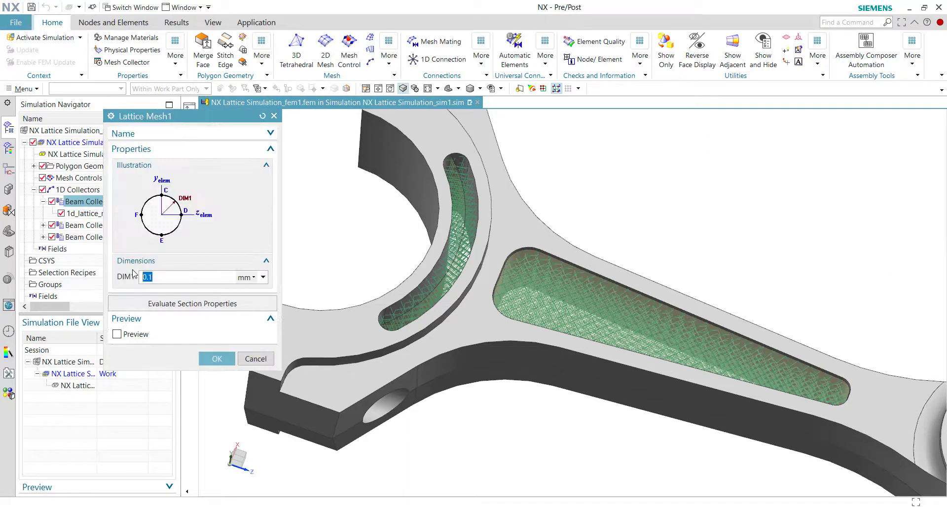
left_click(163, 278)
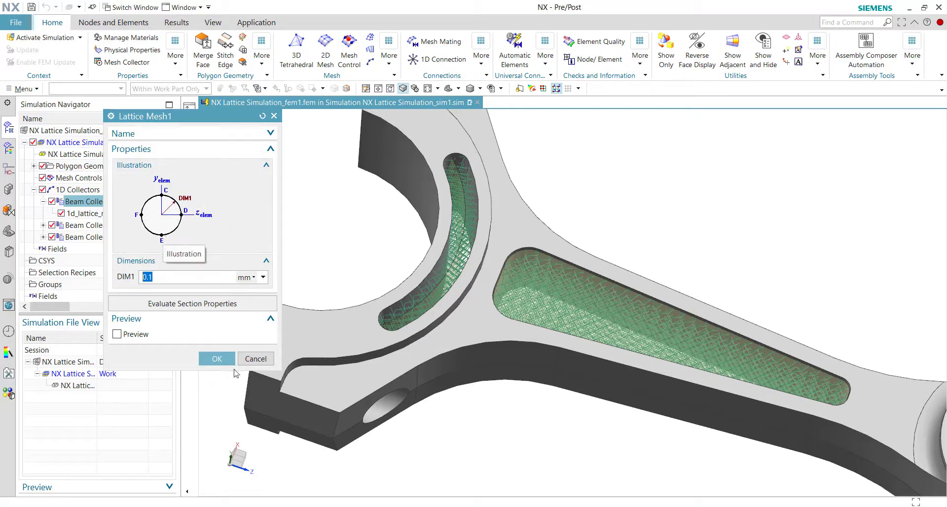
left_click(220, 360)
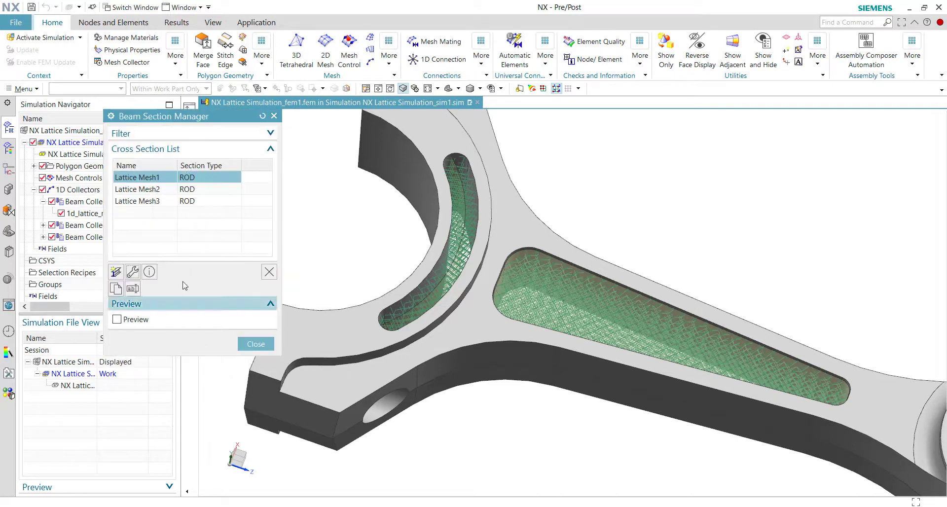
Confirm Lattice Mesh2 and Mesh3 at 0.1 mm, leaving Lattice Mesh3 as fore section.
left_click(148, 193)
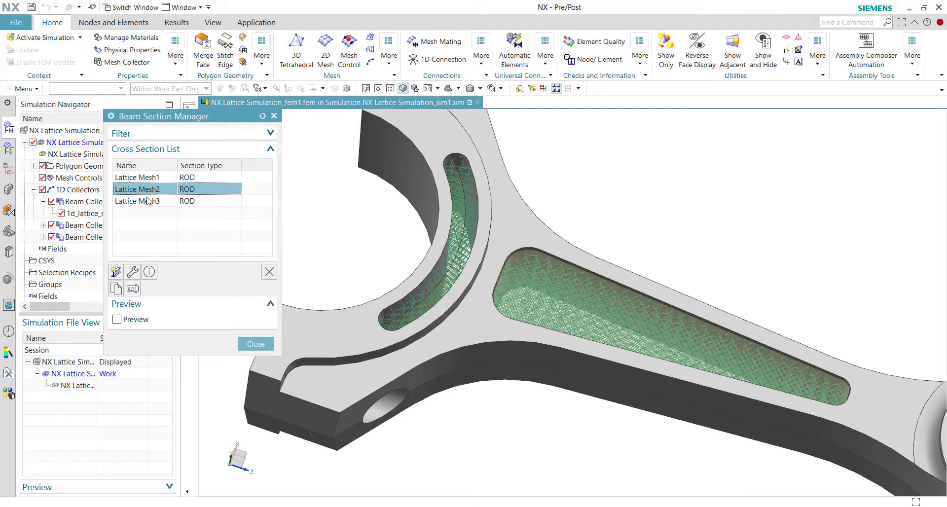
left_click(133, 272)
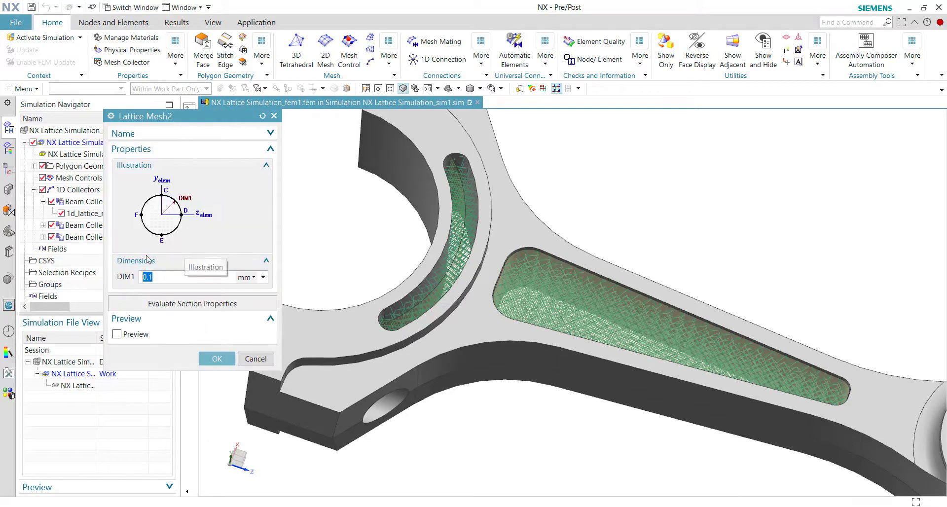
left_click(217, 357)
left_click(139, 202)
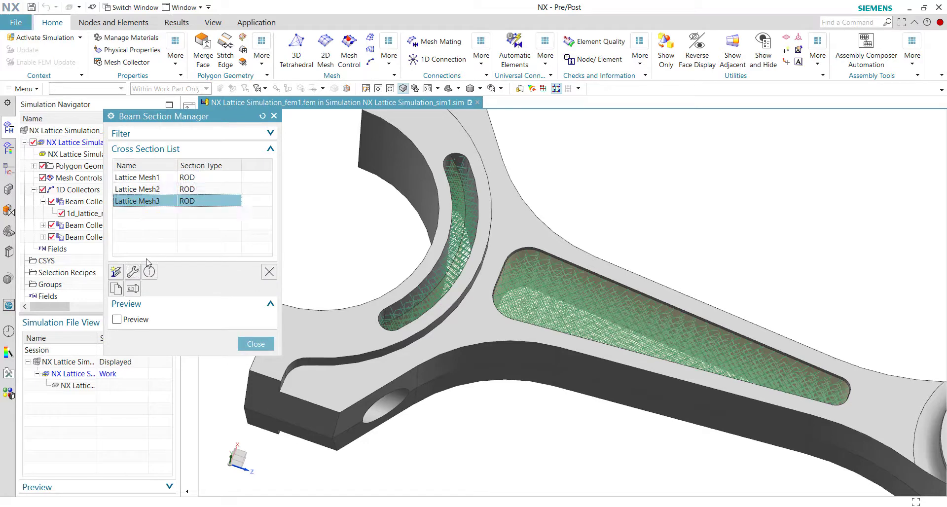
left_click(134, 272)
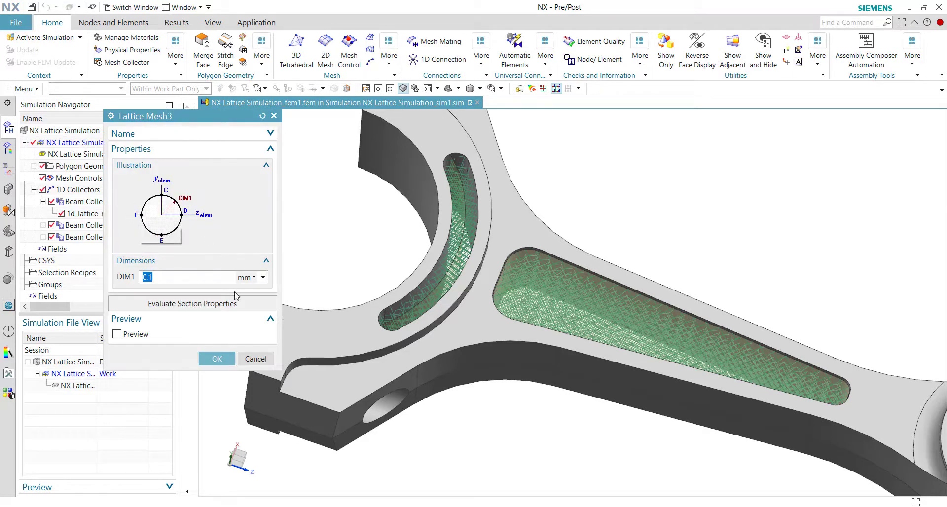
left_click(217, 359)
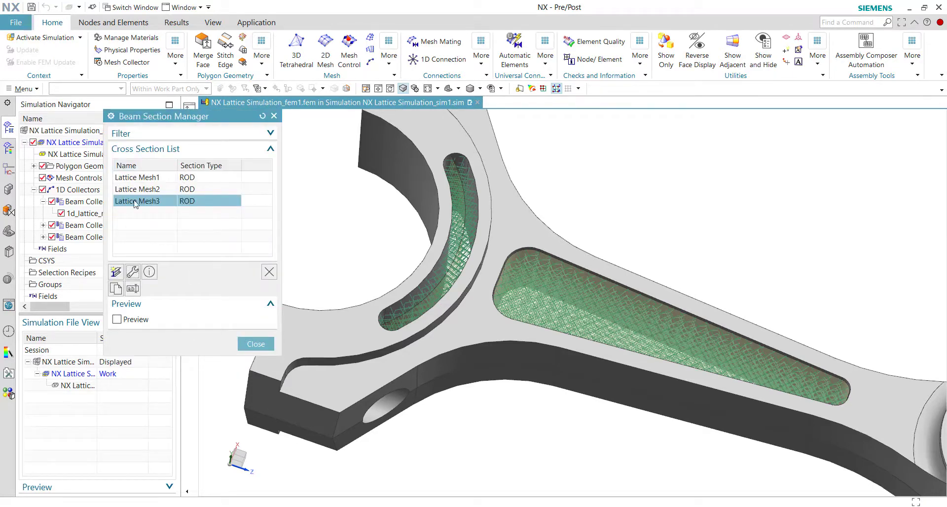
left_click(255, 344)
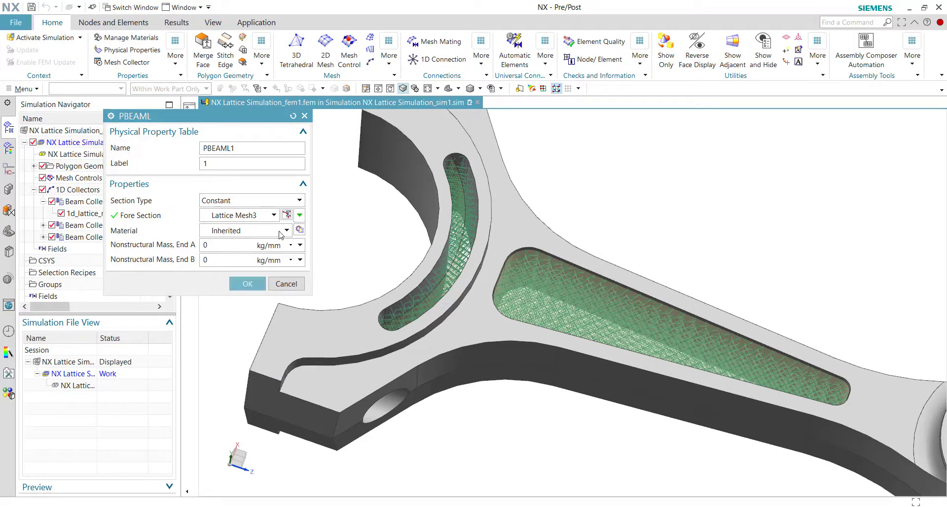
Set PBEAML1's material to Steel from the library and confirm the beam collector.
left_click(240, 231)
left_click(122, 228)
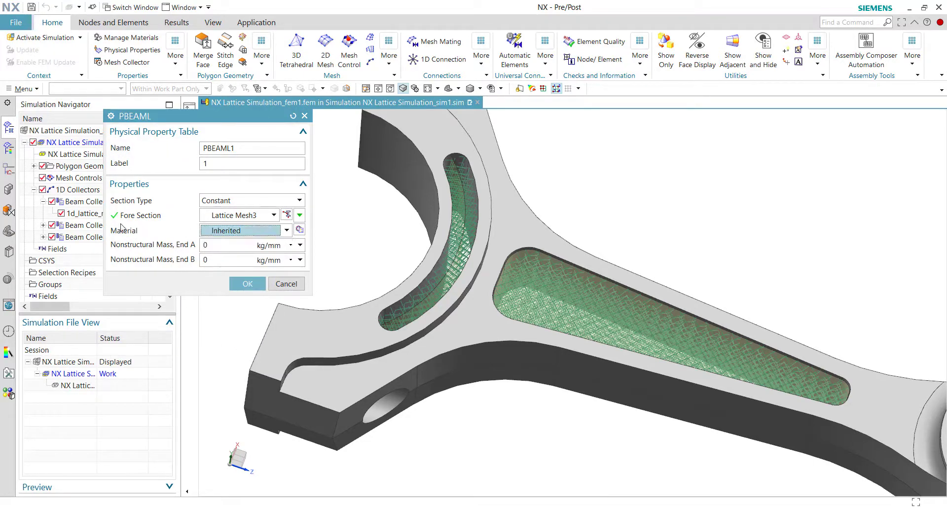
left_click(299, 230)
scroll(303, 237, "down", 15)
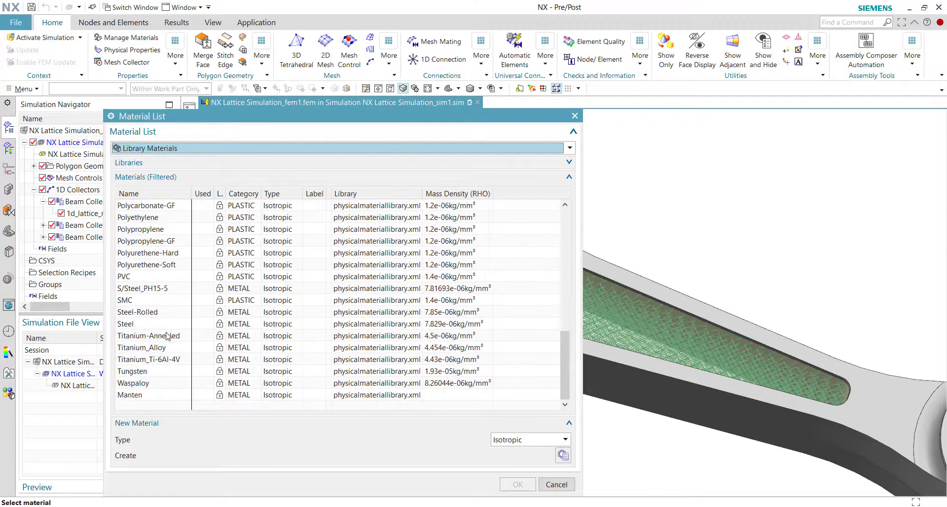
left_click(136, 325)
left_click(514, 486)
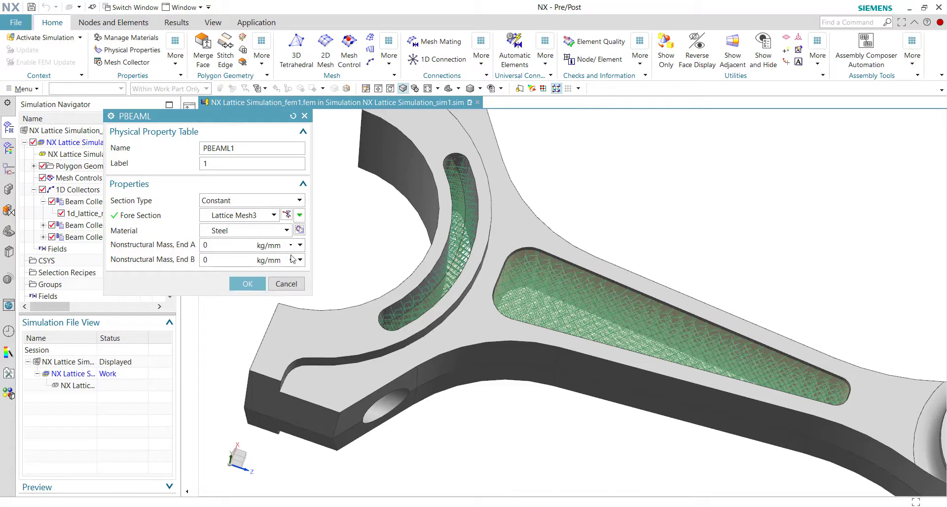
left_click(251, 284)
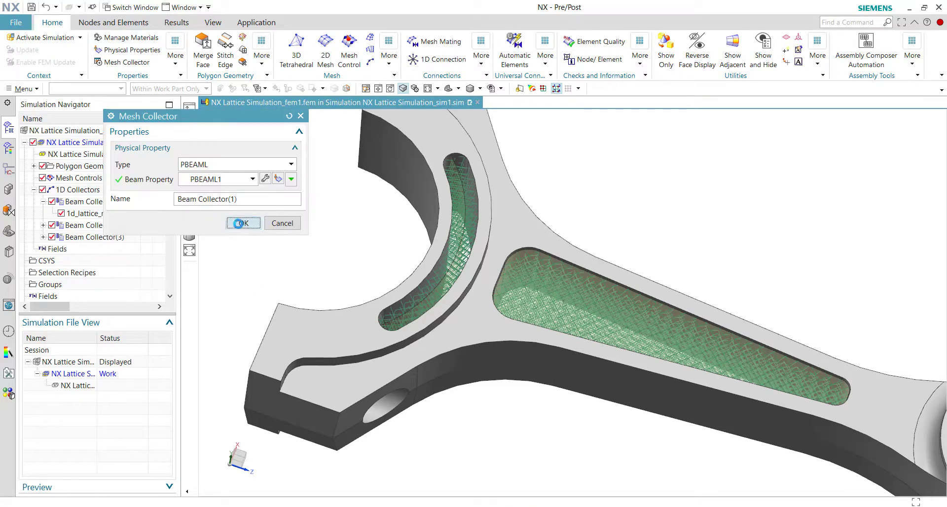
left_click(244, 223)
Move 1d_lattice_mesh(2) and (3) into Beam Collector(1), keeping their settings.
left_click(43, 225)
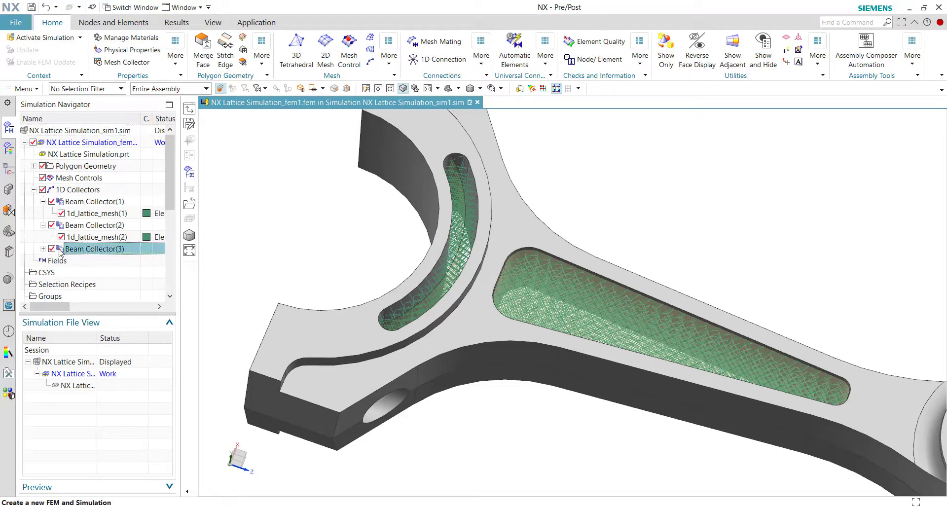
left_click(44, 249)
left_click(117, 238)
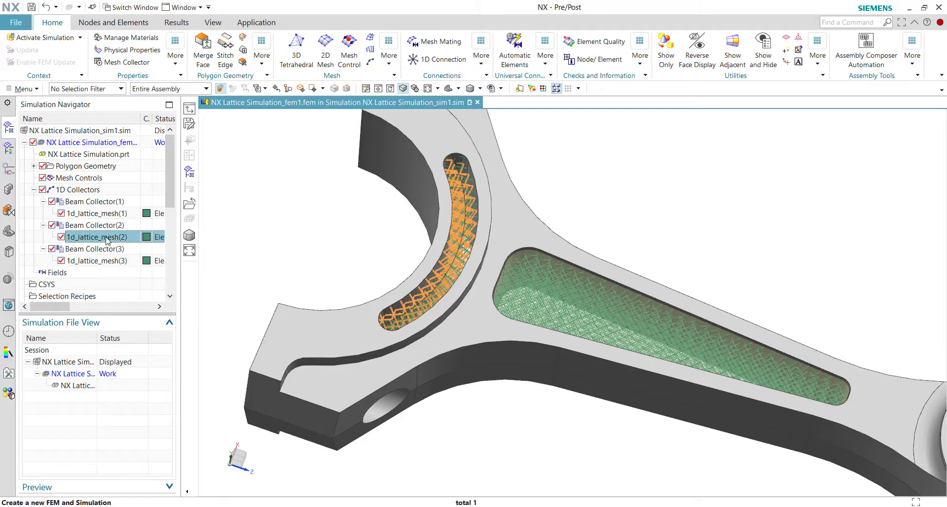
left_click_drag(107, 239, 99, 155)
left_click(322, 277)
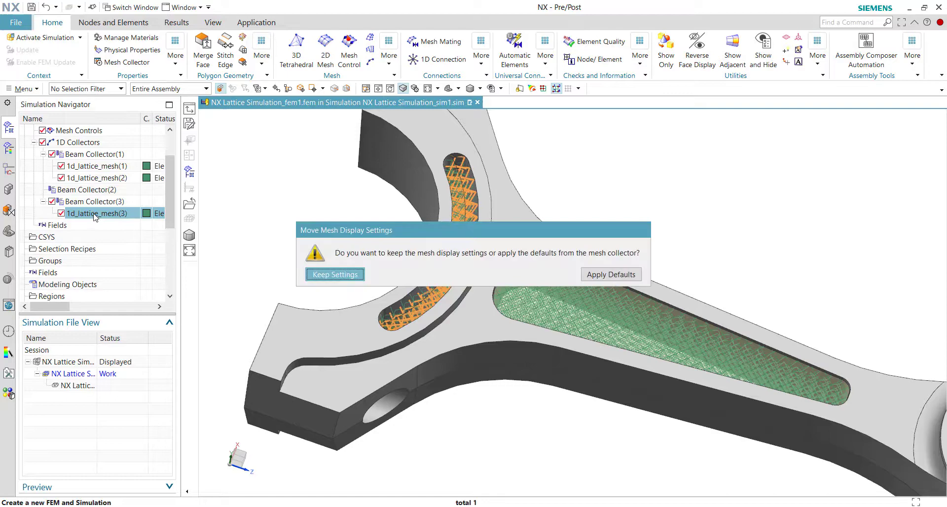
left_click(328, 276)
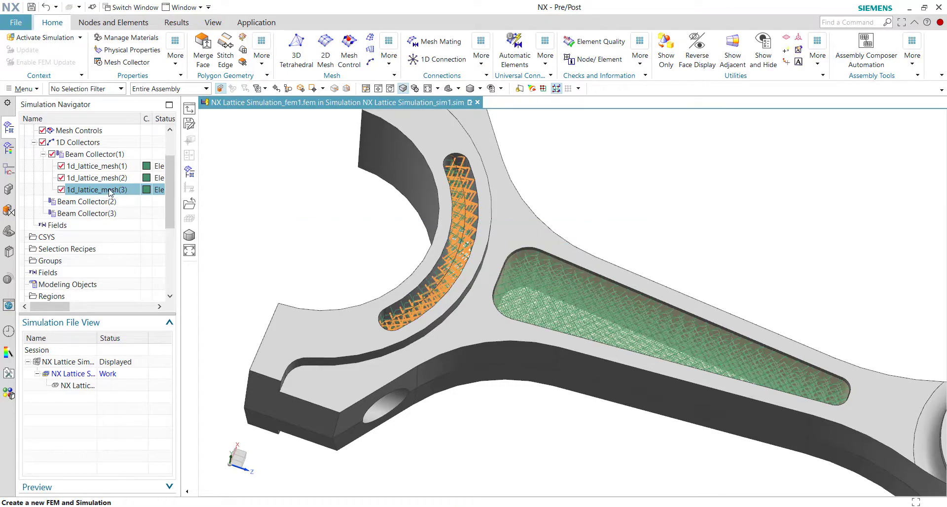
Delete the emptied Beam Collector(2) and Beam Collector(3).
middle_click_drag(464, 233, 474, 217)
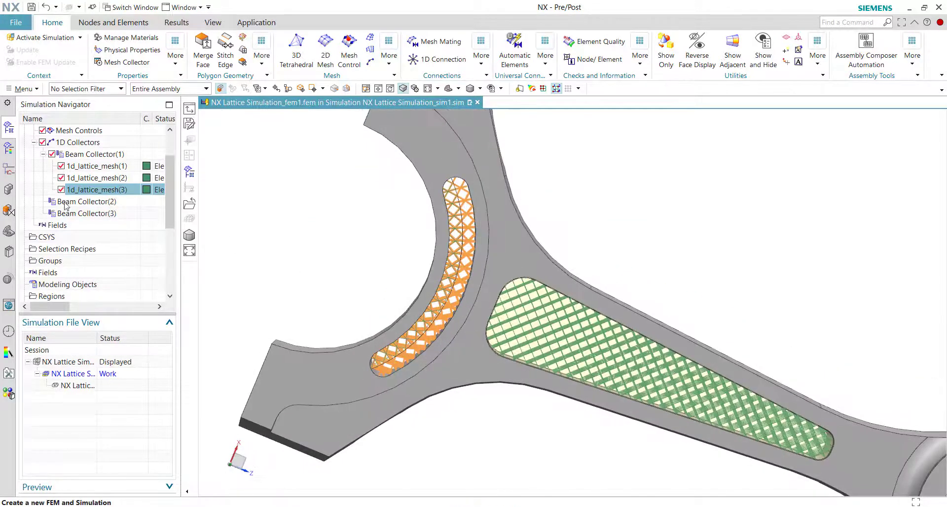
left_click(101, 203)
left_click(99, 213, "shift")
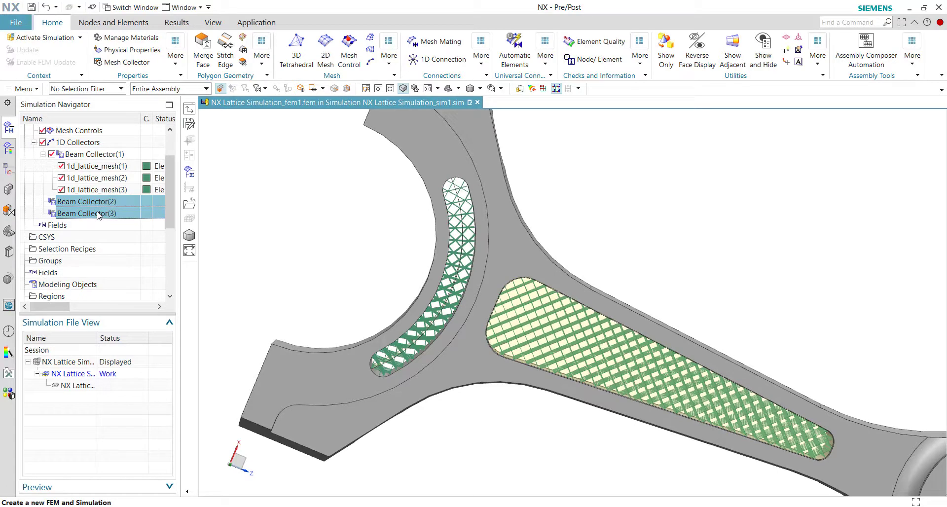
right_click(98, 215)
left_click(119, 237)
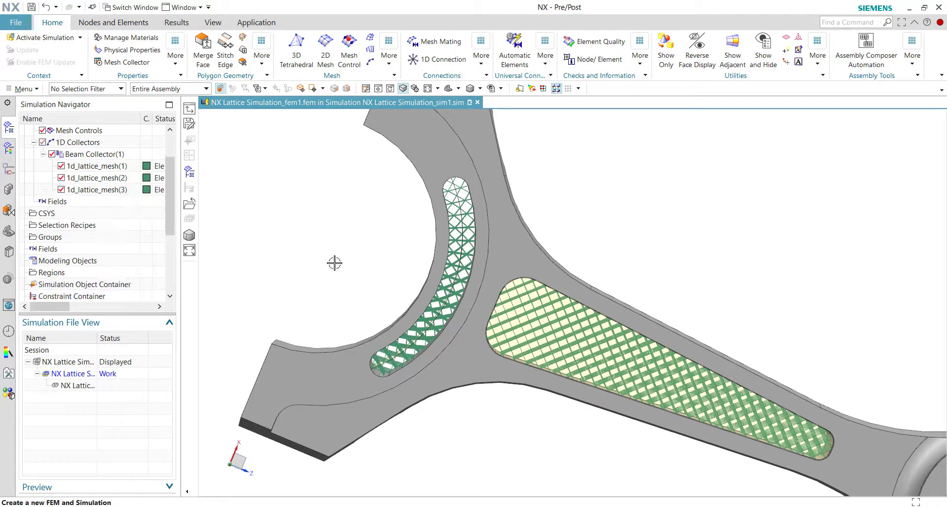
key("ctrl+f")
middle_click_drag(381, 285, 438, 251)
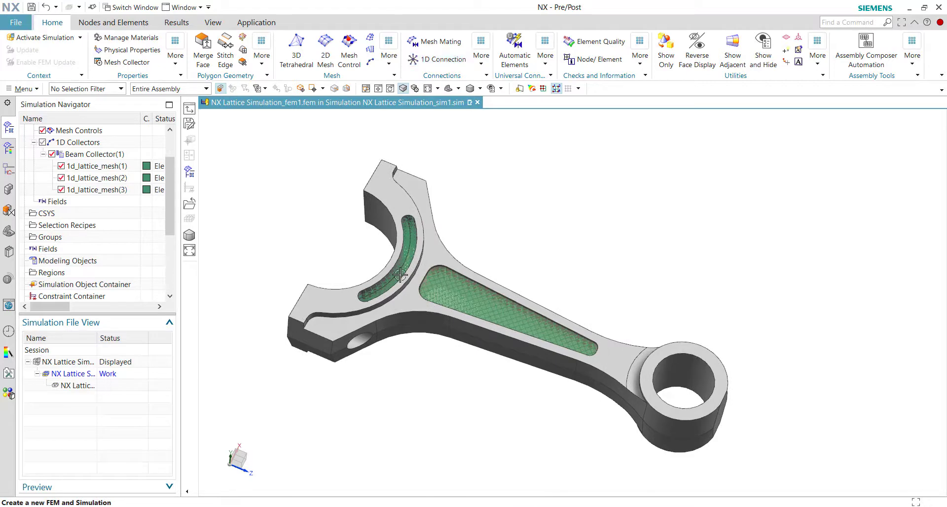
Start a 1D Mesh to Face connection with the two curved lattice meshes as source.
scroll(394, 207, "up", 5)
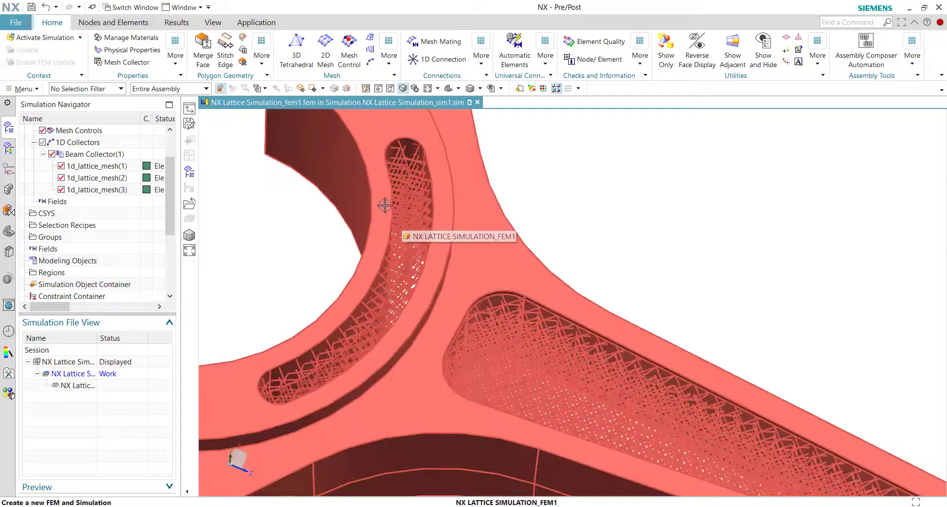
left_click(436, 62)
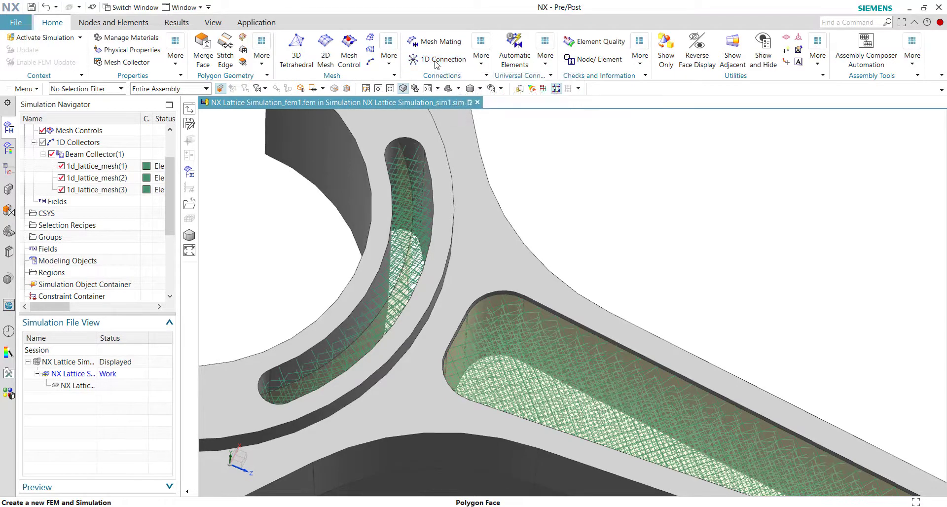
left_click(196, 137)
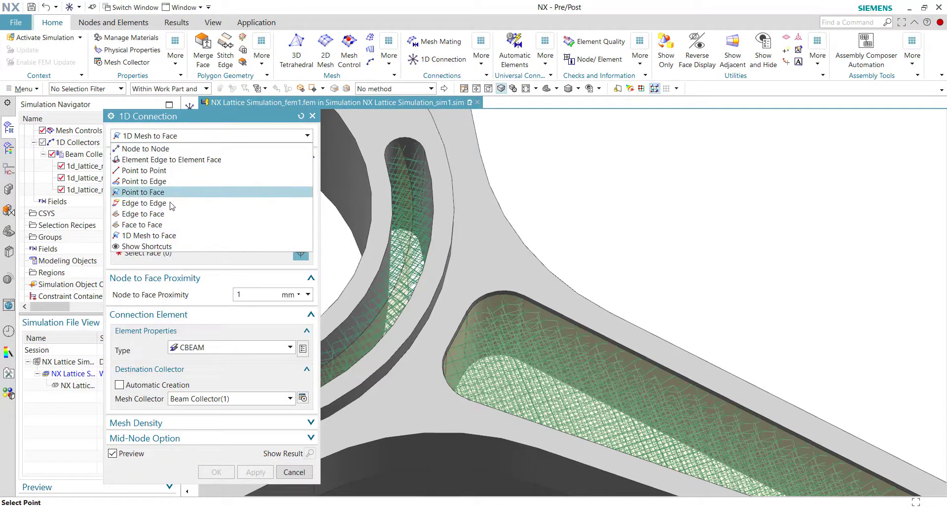
left_click(168, 235)
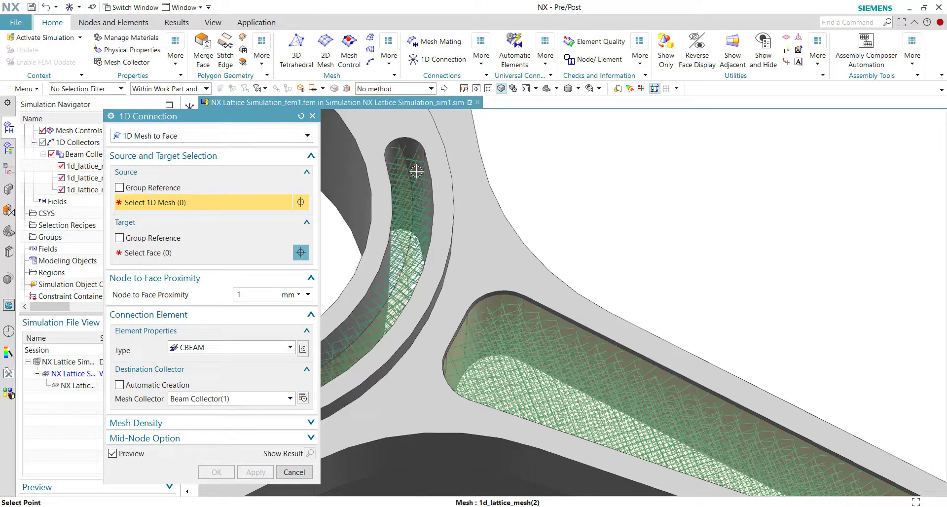
left_click(423, 212)
scroll(592, 187, "down", 5)
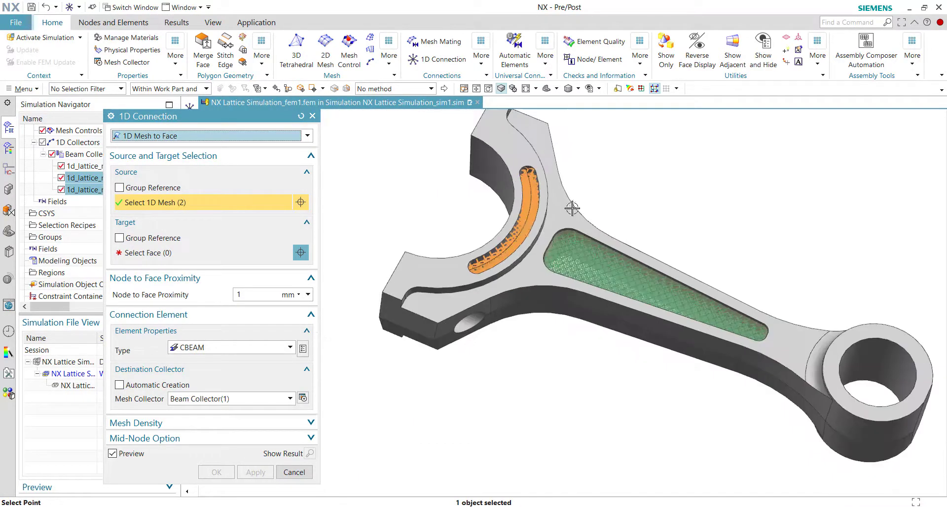
scroll(424, 203, "up", 5)
Select the four curved slot faces as the connection targets.
left_click(172, 253)
scroll(547, 163, "up", 5)
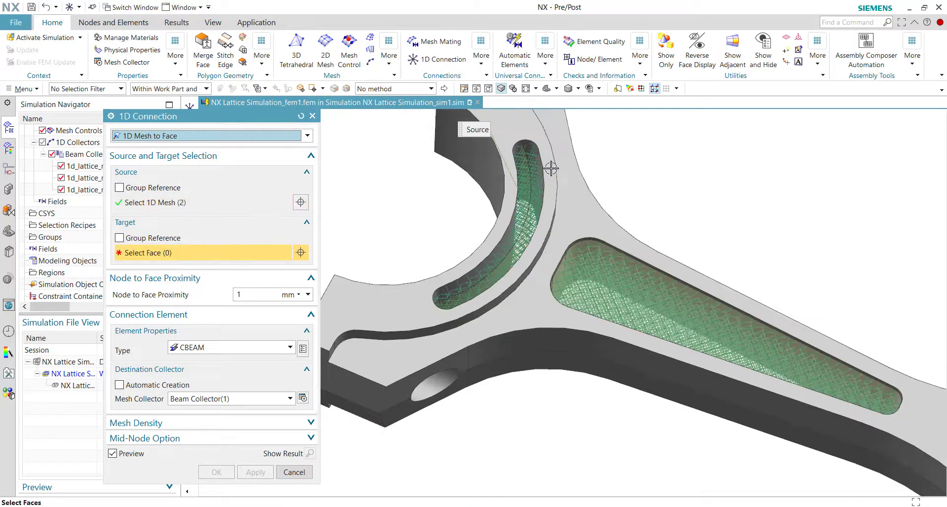
left_click(545, 172)
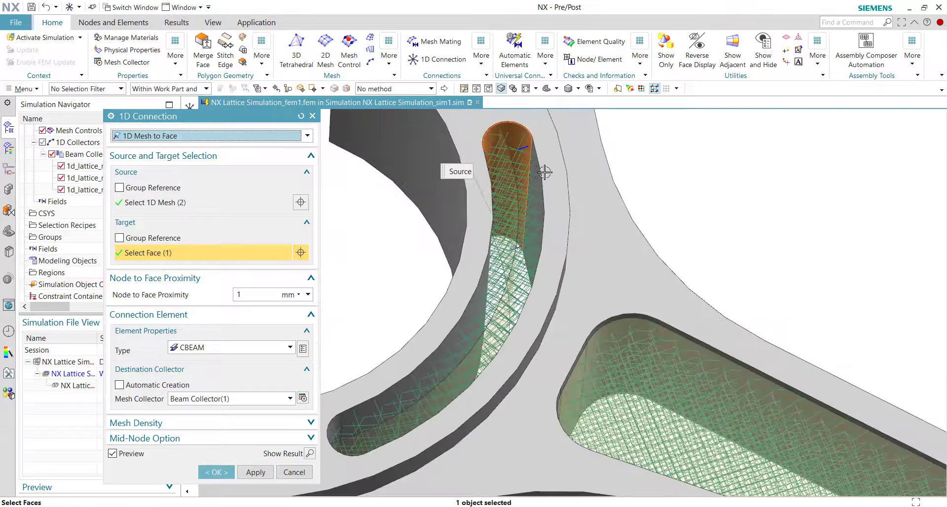
left_click(502, 232)
left_click(478, 302)
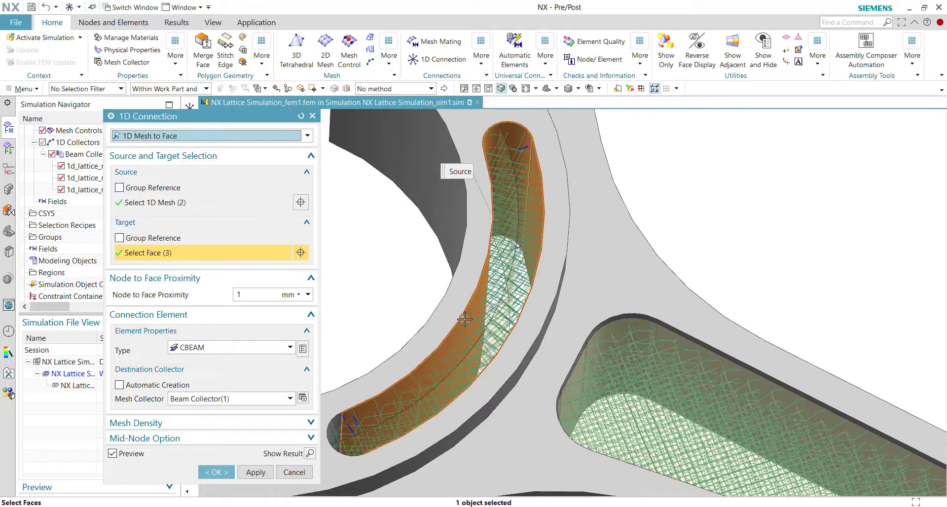
middle_click_drag(471, 326, 425, 367)
left_click(414, 438)
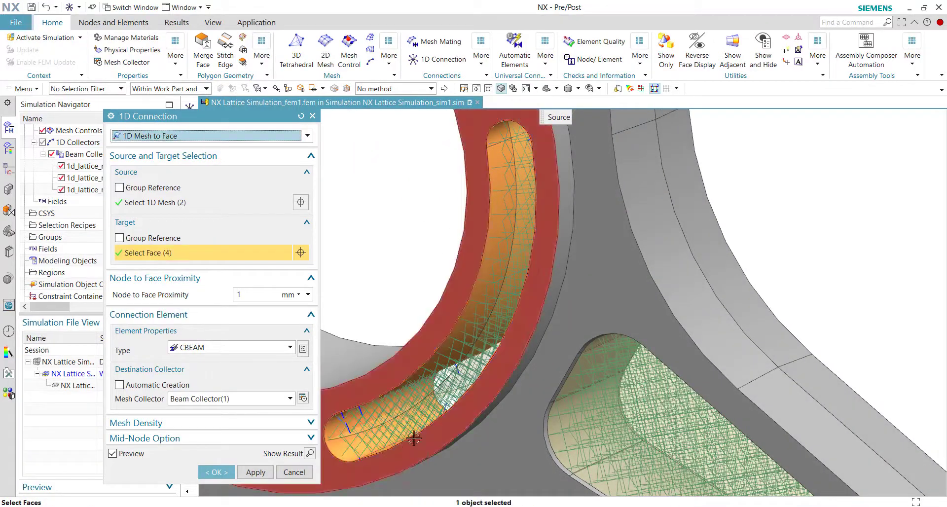
middle_click_drag(441, 445, 575, 223)
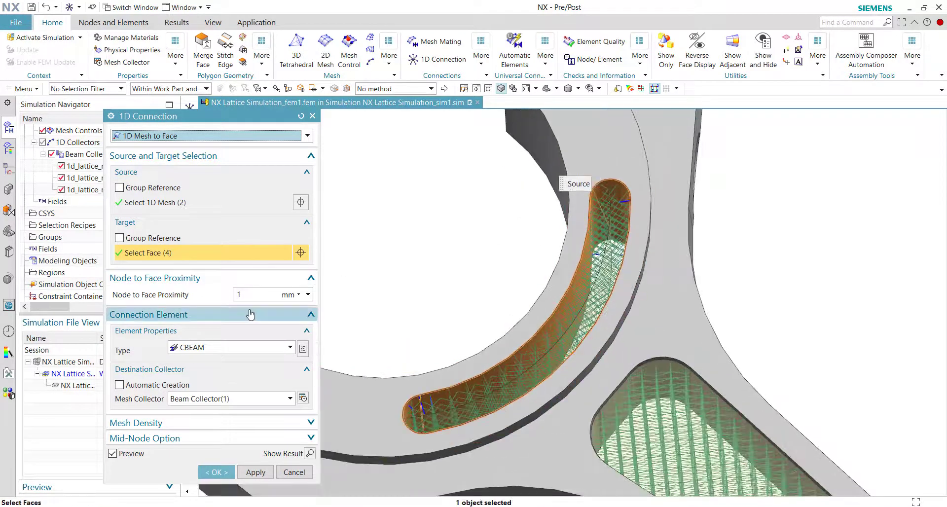
Review the connection element types and keep CBEAM in the 1D Connection dialog.
left_click(240, 294)
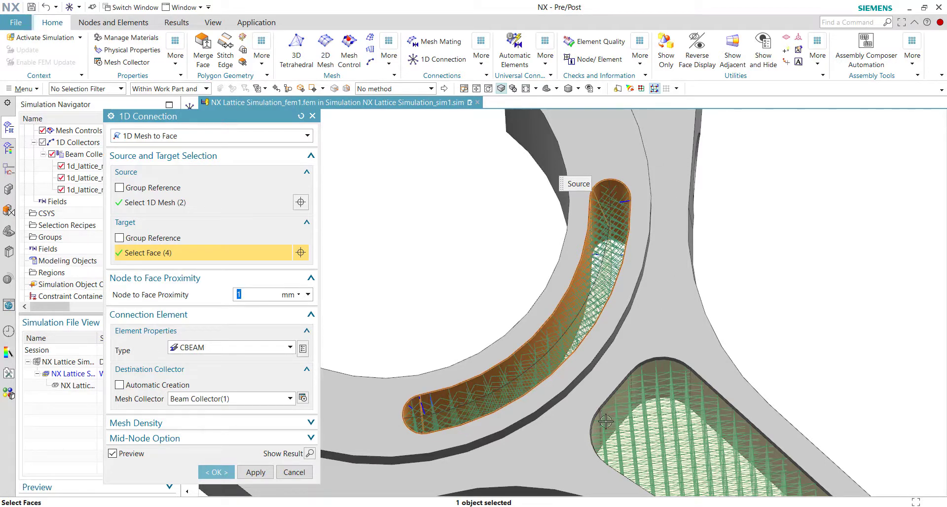
middle_click_drag(606, 421, 605, 332, "shift")
left_click(237, 351)
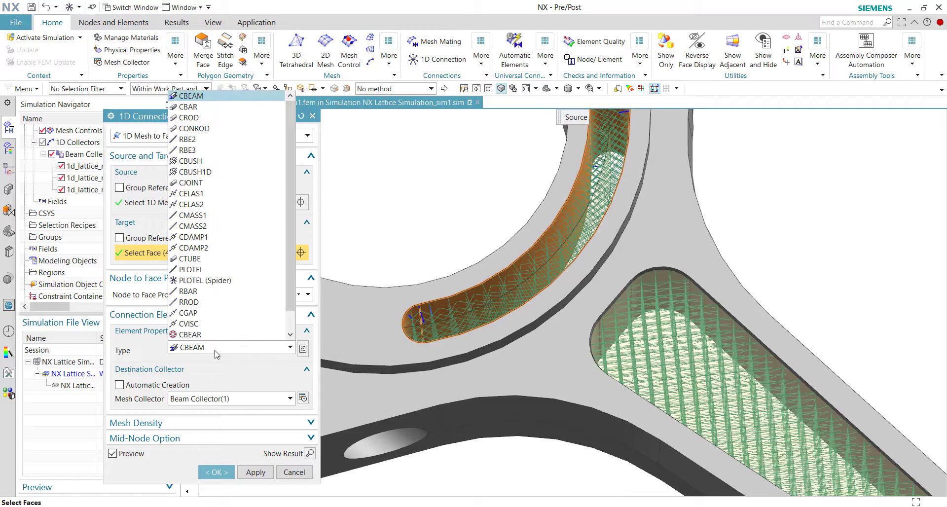
left_click(209, 351)
left_click(207, 352)
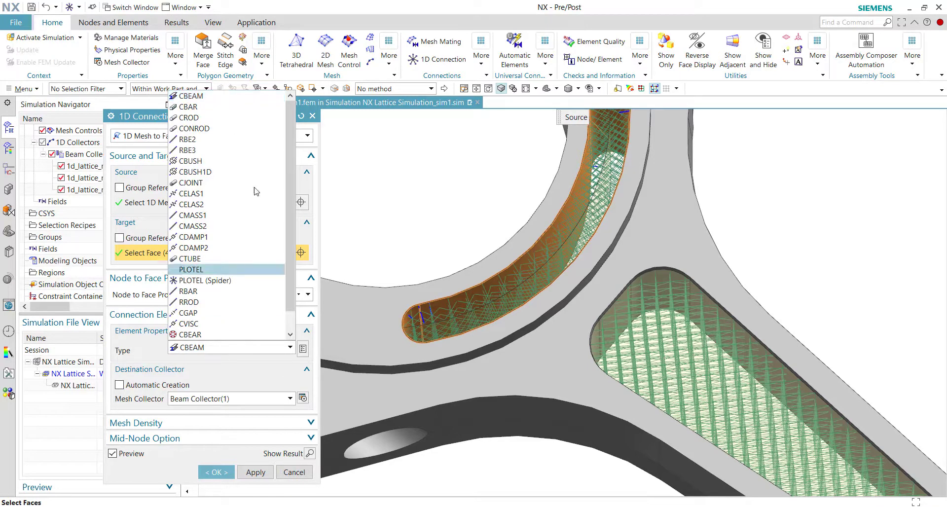
left_click(245, 99)
left_click(221, 351)
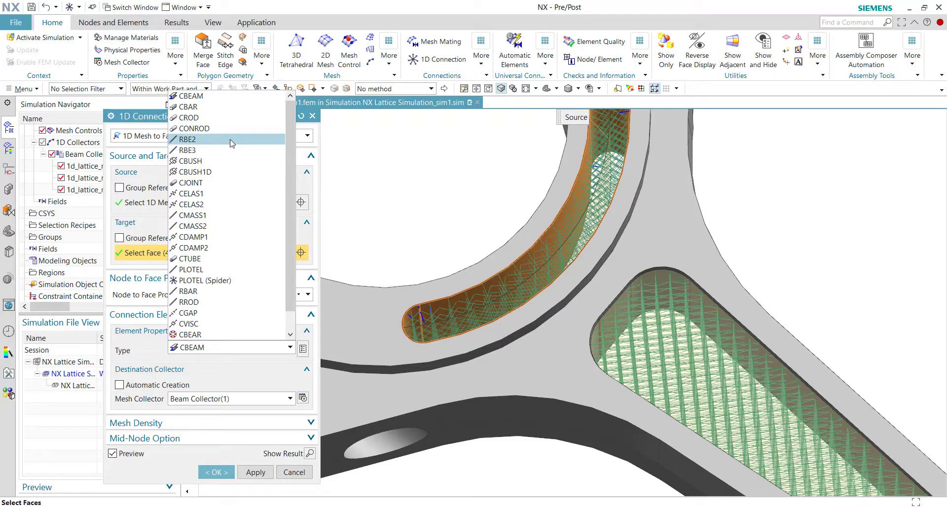
left_click(227, 98)
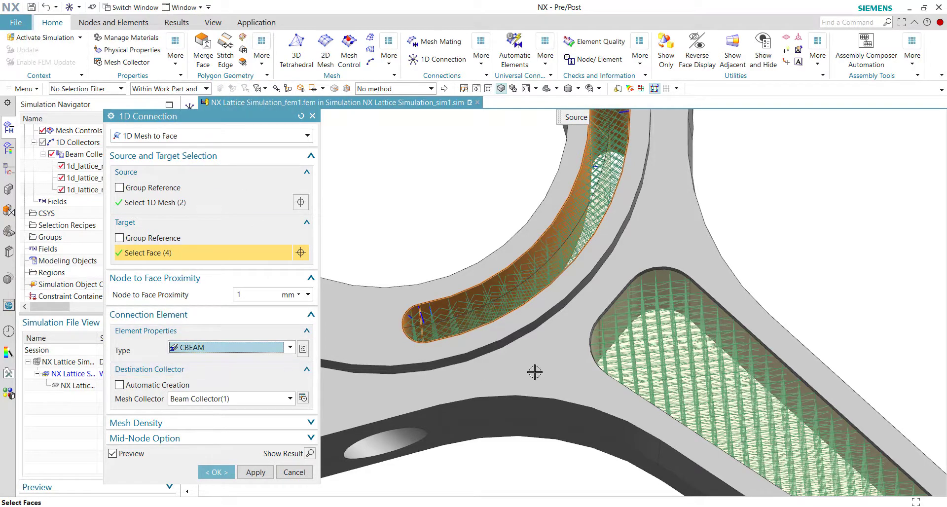
Inspect the lower-right lattice pocket and create the CBEAM mesh-to-face connections.
scroll(535, 372, "down", 5)
middle_click_drag(681, 296, 557, 260, "shift")
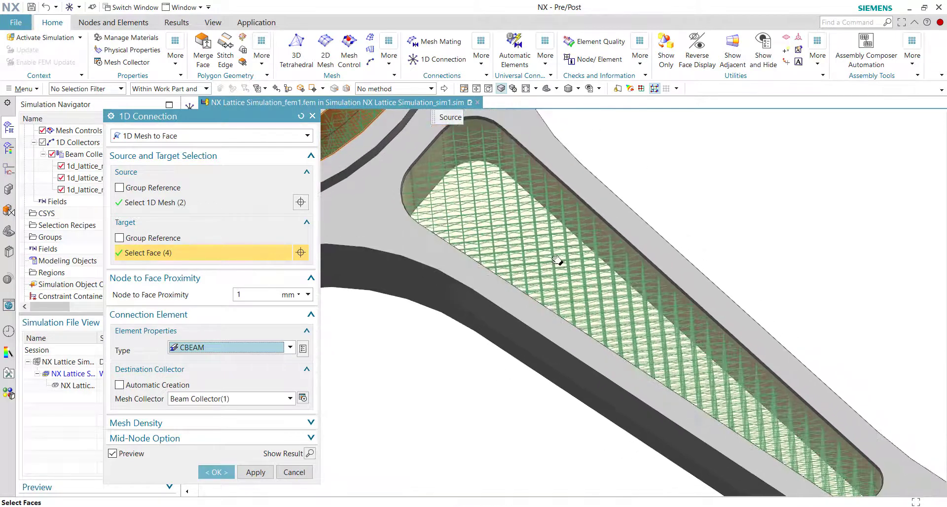
scroll(406, 260, "up", 2)
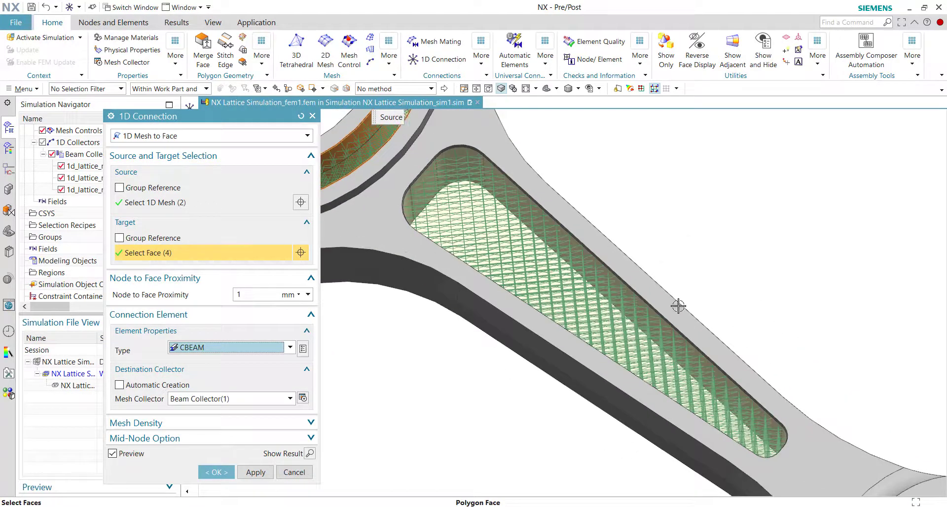
middle_click_drag(660, 340, 440, 242)
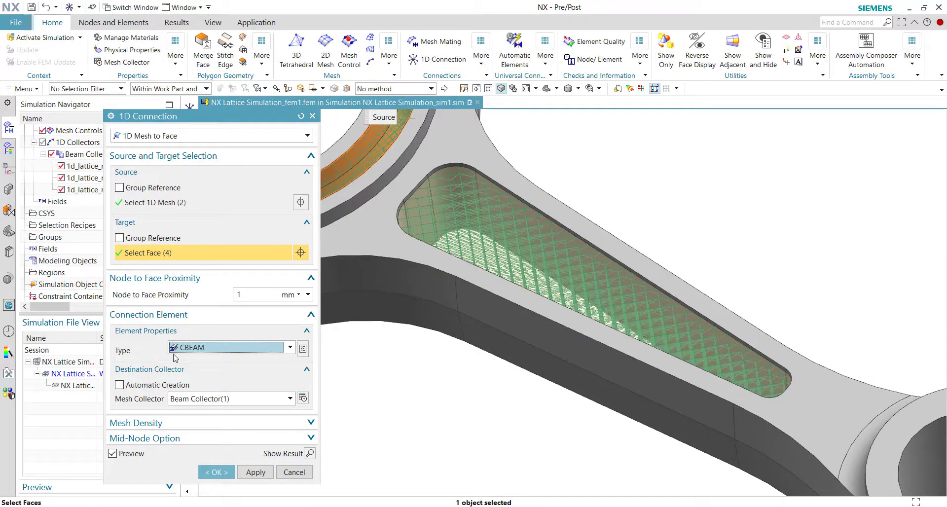
left_click(216, 472)
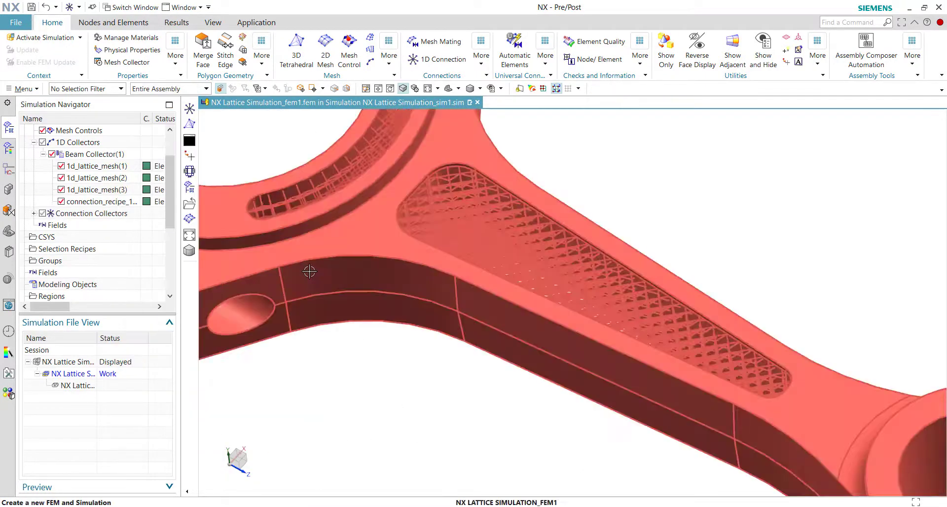
Start a 1D Mesh to Face connection with 1d_lattice_mesh(1) as the source.
scroll(419, 255, "down", 3)
middle_click_drag(419, 261, 439, 262)
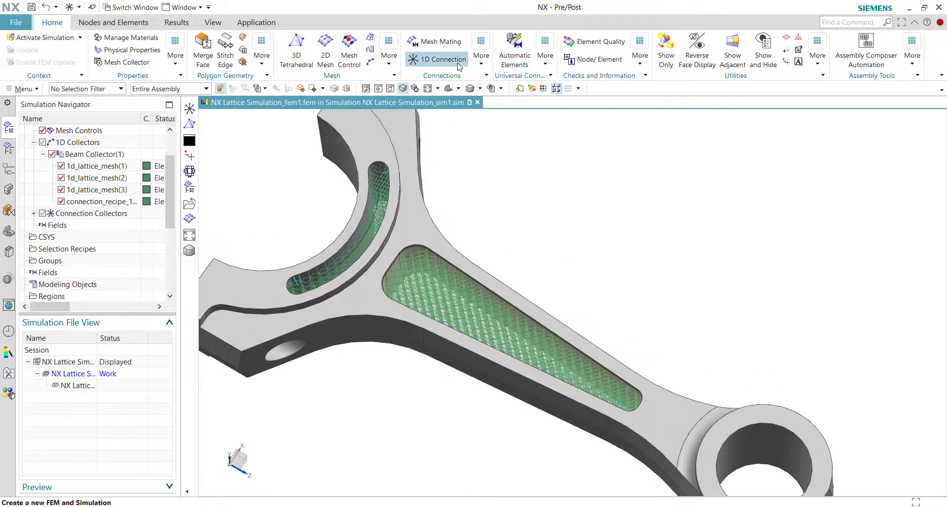
left_click(443, 59)
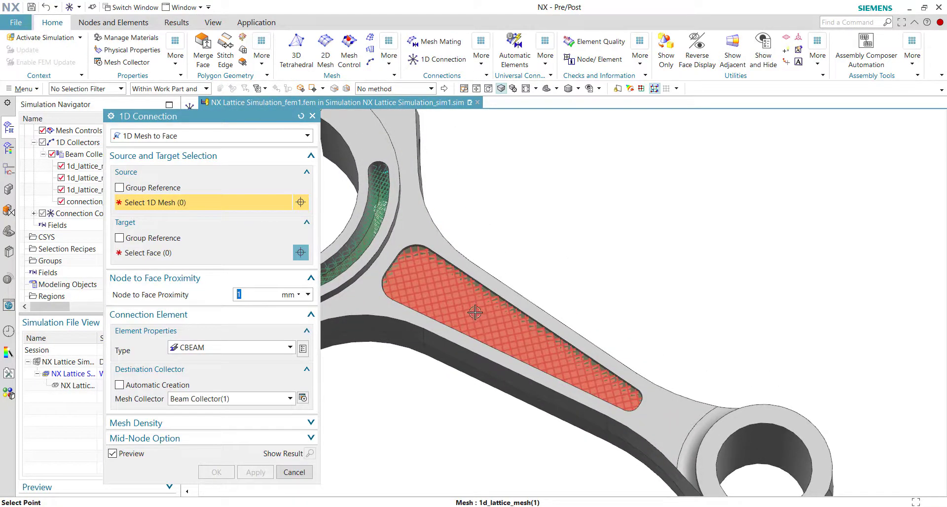
left_click(475, 312)
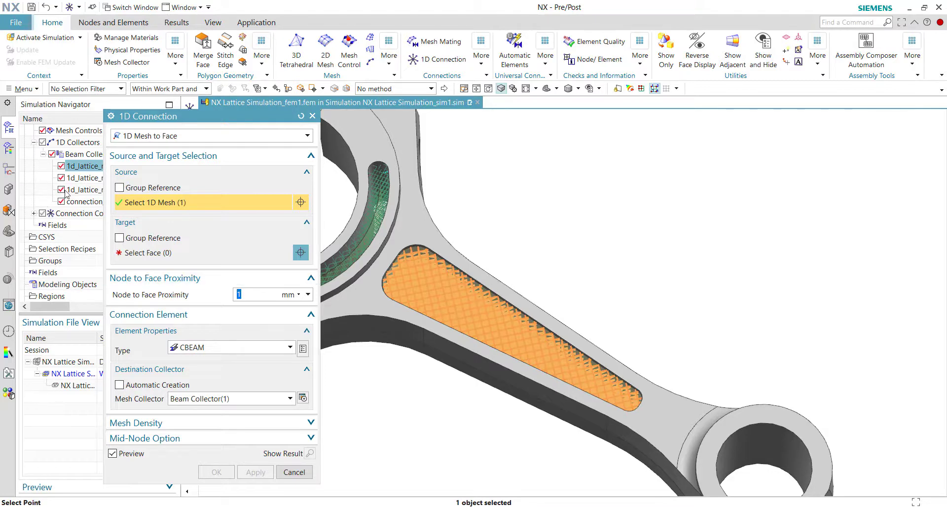
left_click(168, 253)
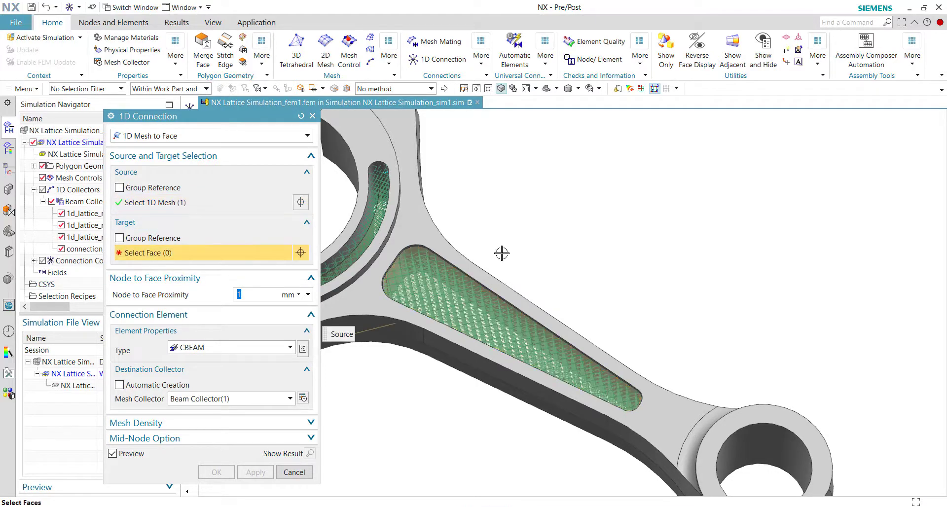
Select the first pocket faces, including the rounded end face, as connection targets.
scroll(502, 253, "up", 5)
left_click(559, 283)
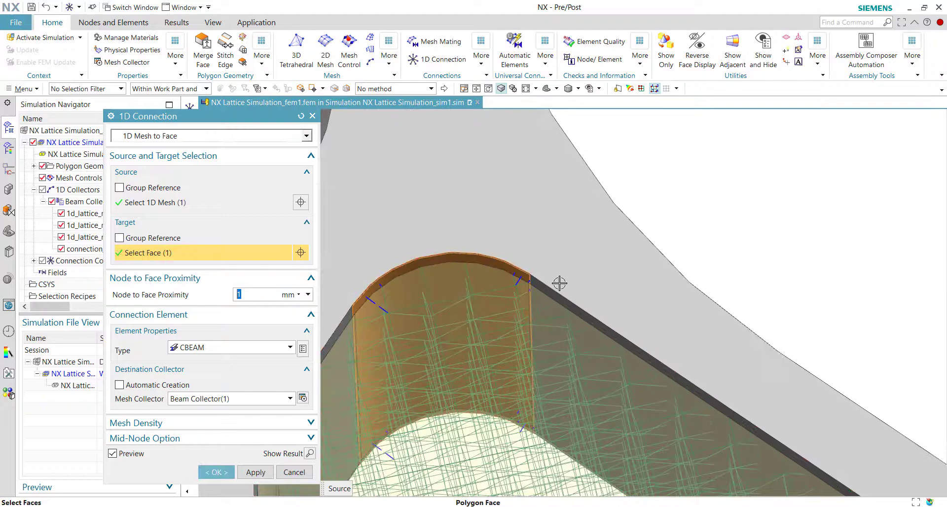
left_click(548, 293)
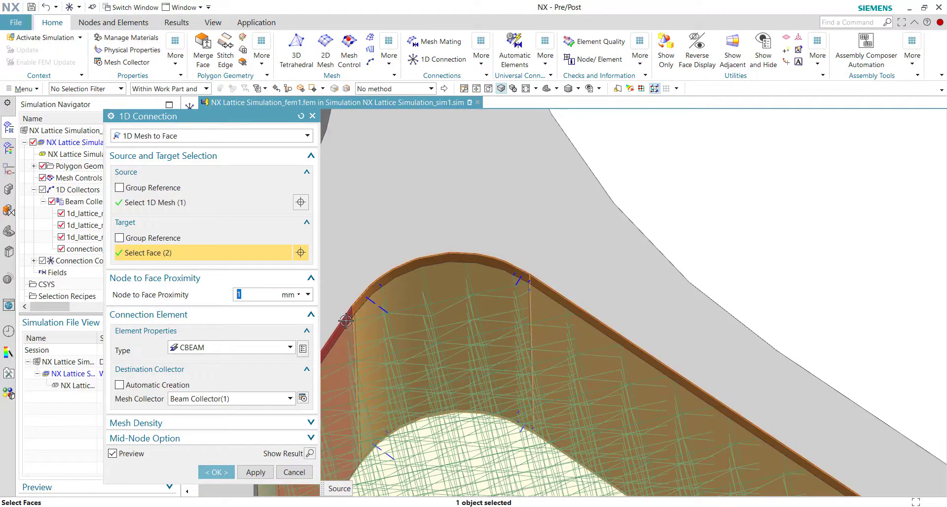
scroll(347, 320, "down", 5)
scroll(661, 314, "up", 5)
left_click(661, 315)
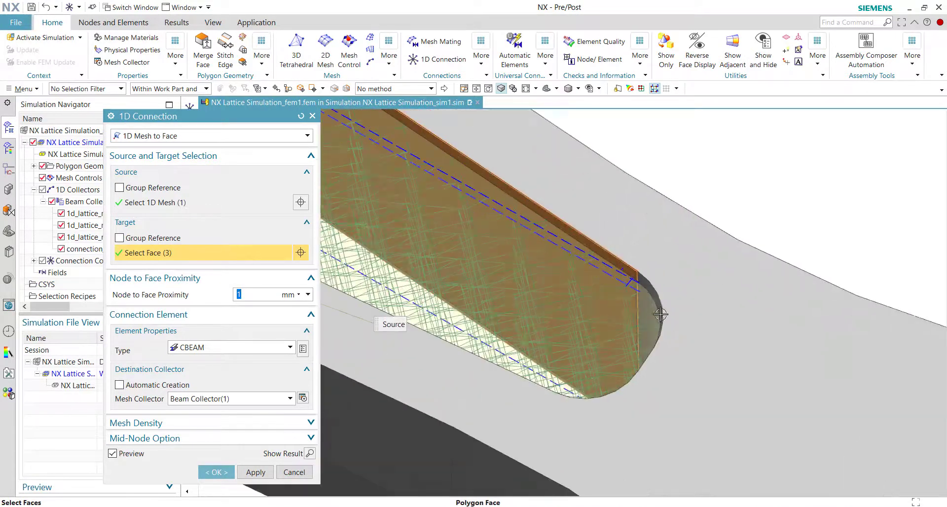
left_click(661, 314)
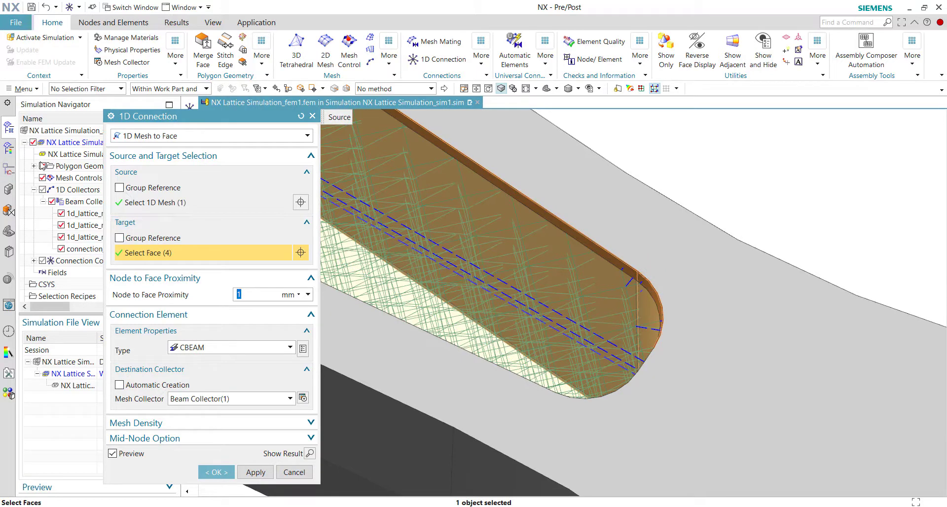
left_click(34, 166)
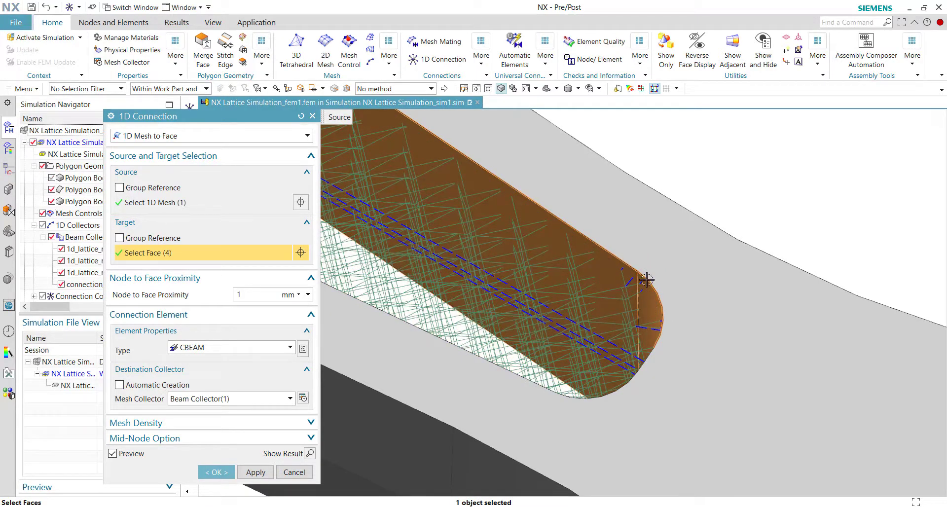
middle_click_drag(646, 280, 583, 343)
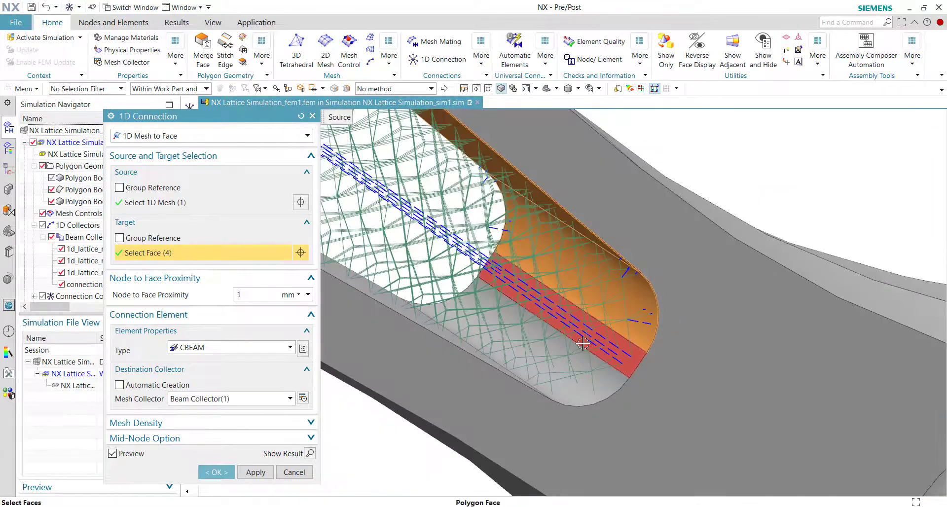
left_click(583, 342)
Add the remaining pocket faces near the junction to make eight targets, and create the connection.
scroll(803, 360, "down", 3)
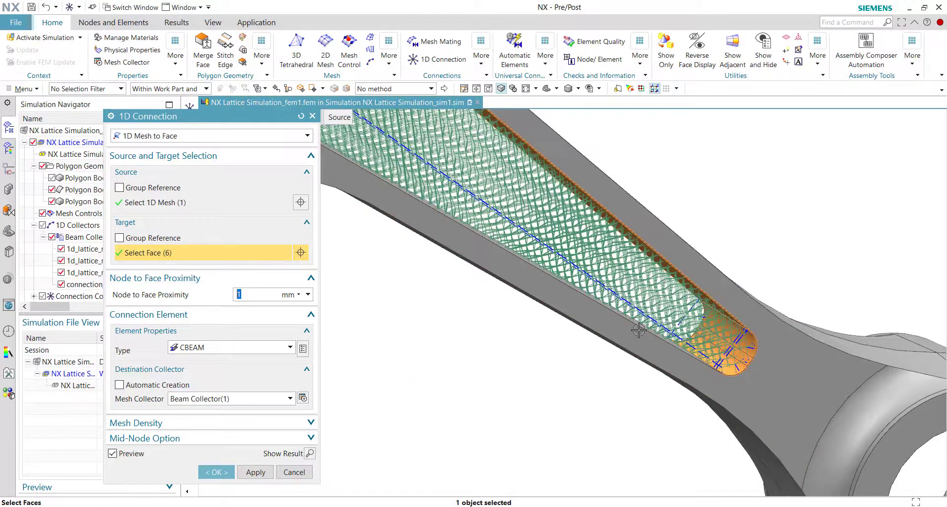
middle_click_drag(639, 330, 788, 402)
scroll(606, 292, "down", 3)
left_click(606, 292)
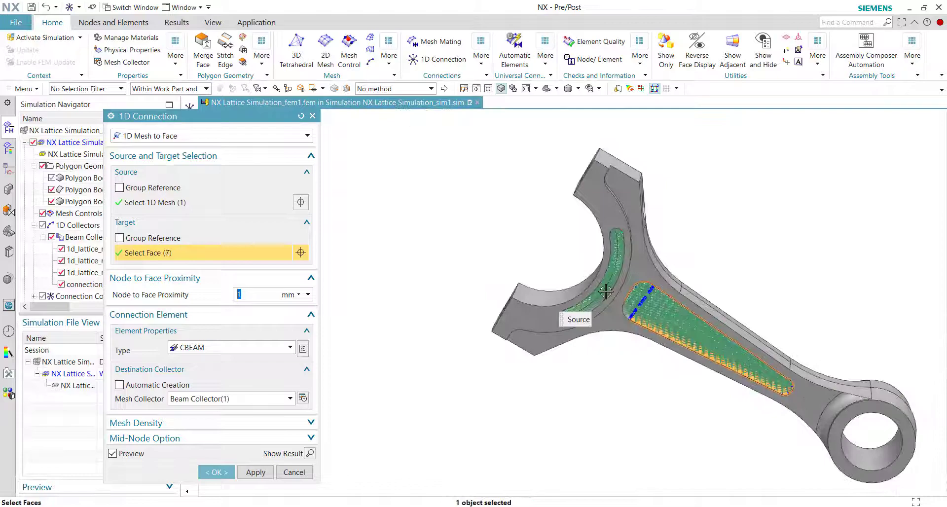
scroll(606, 292, "up", 3)
left_click(637, 320)
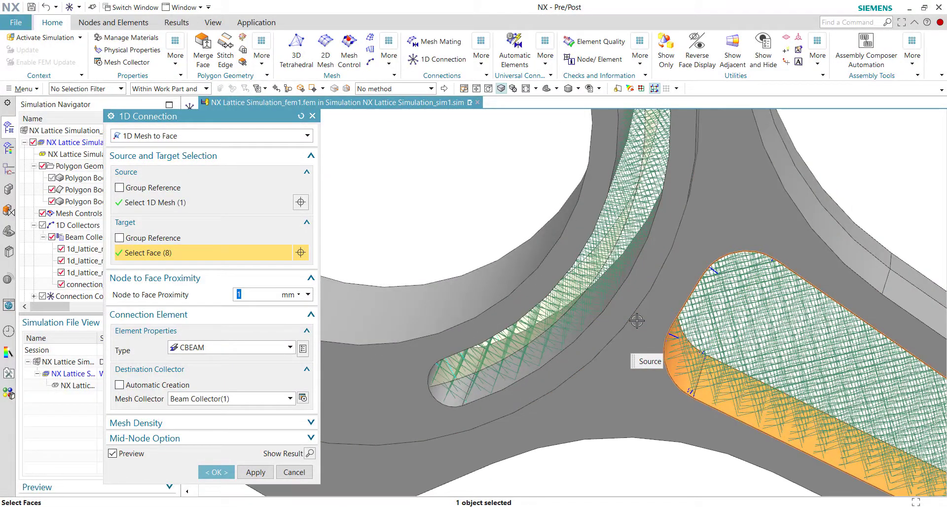
middle_click_drag(637, 321, 604, 307)
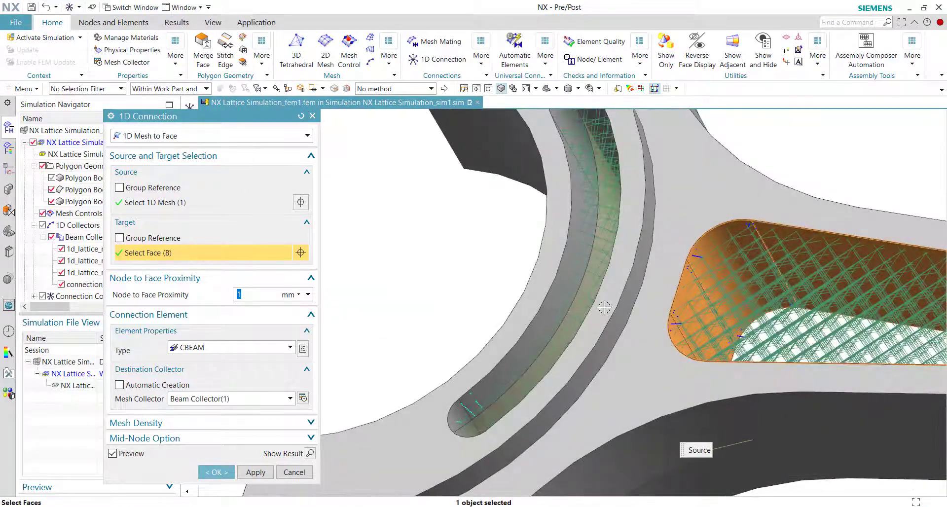
scroll(604, 307, "down", 3)
middle_click_drag(665, 287, 617, 249)
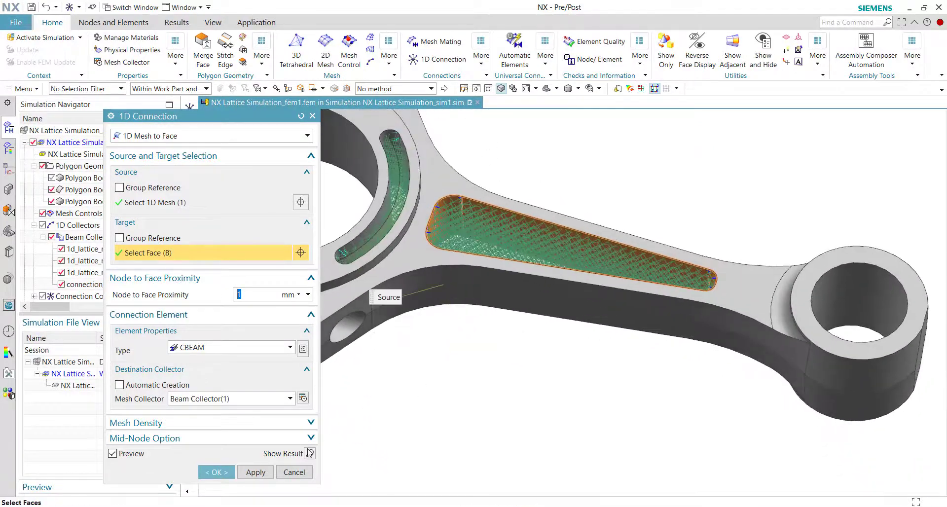
left_click(216, 472)
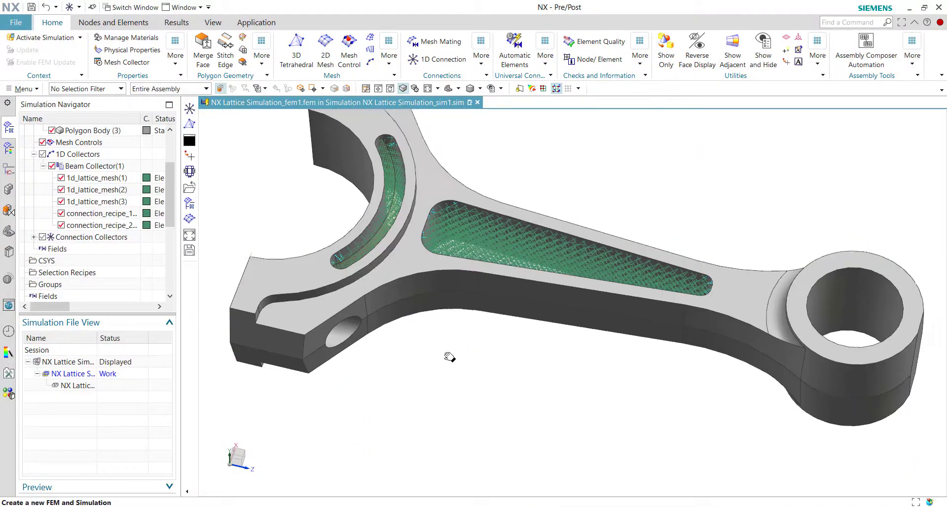
Tetra-mesh the rod's polygon body with 3 mm CTETRA(10) elements (22271 nodes, 11901 elements).
middle_click_drag(450, 357, 442, 382)
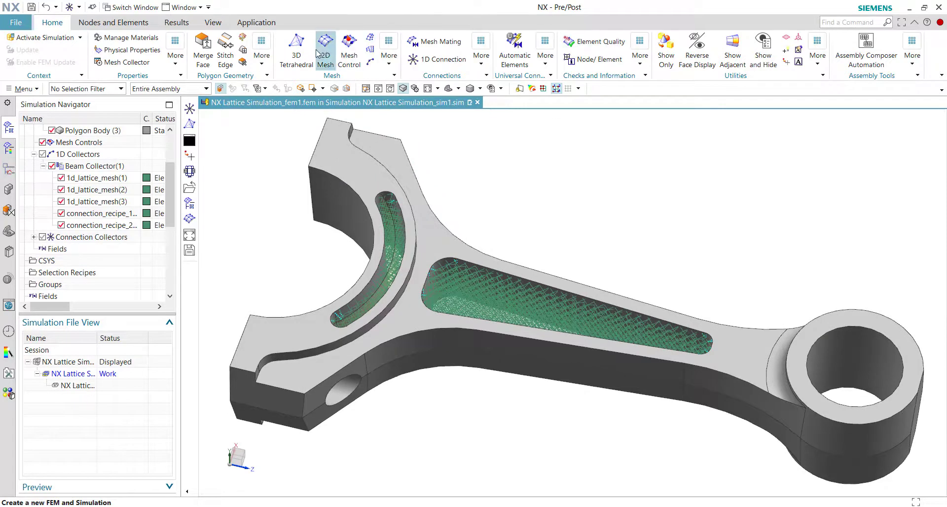
left_click(296, 50)
middle_click_drag(514, 287, 568, 283, "shift")
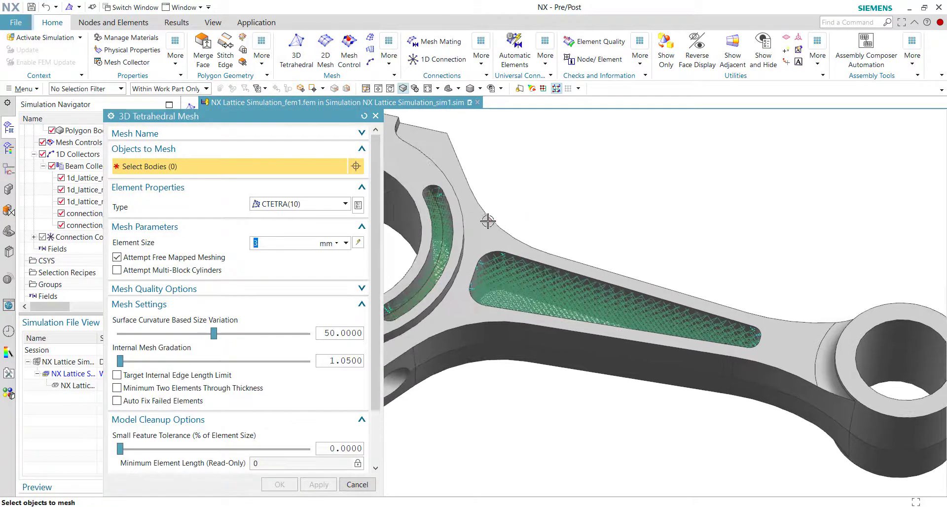
scroll(597, 246, "down", 2)
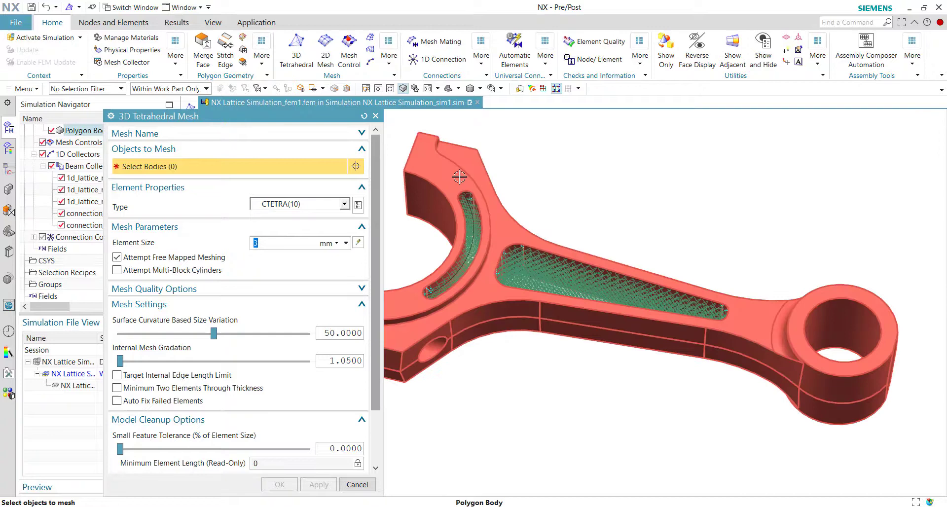
left_click(454, 178)
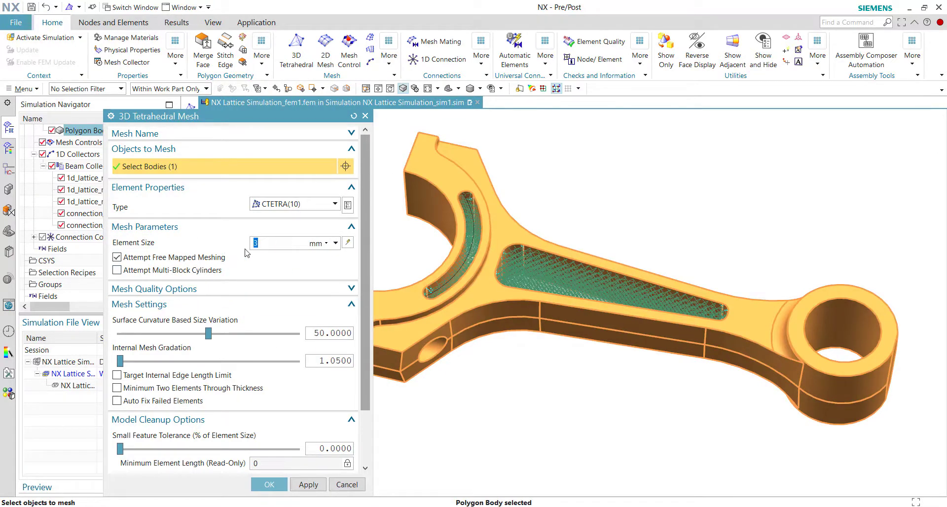
left_click(322, 204)
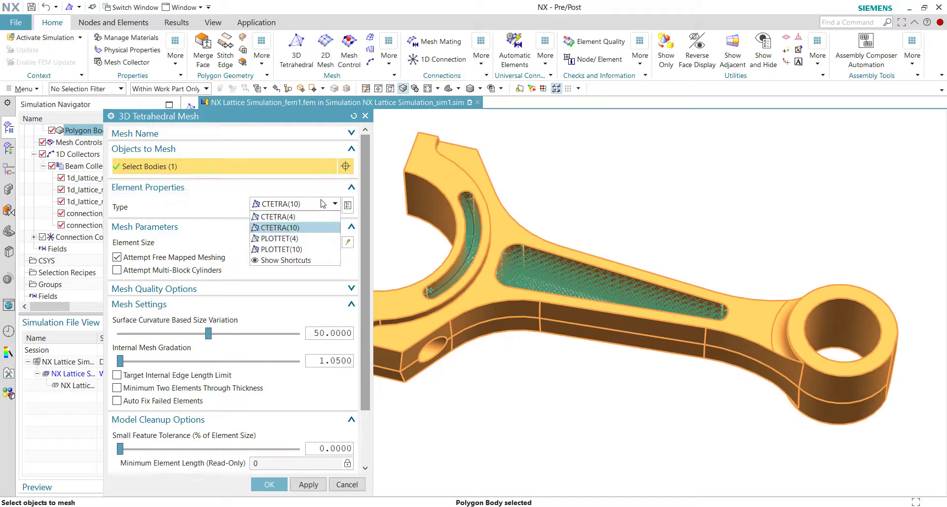
left_click(323, 204)
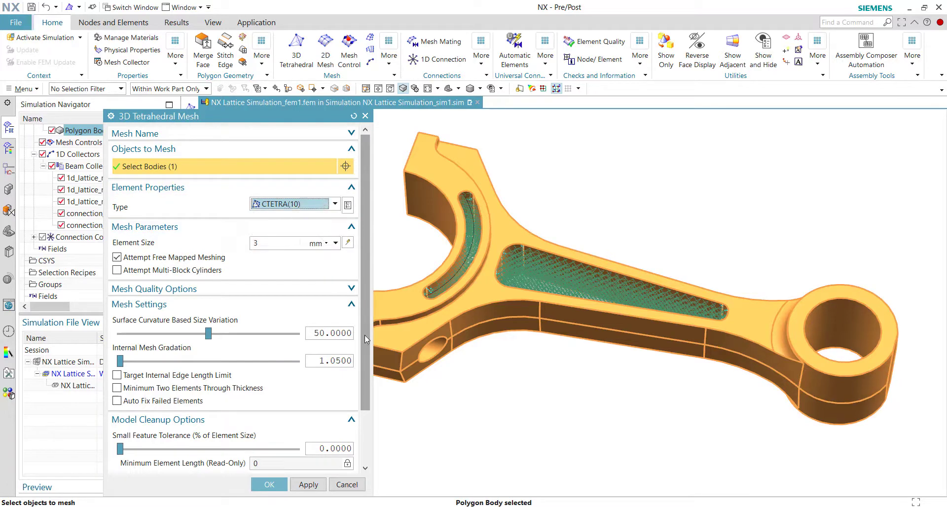
left_click_drag(366, 335, 366, 422)
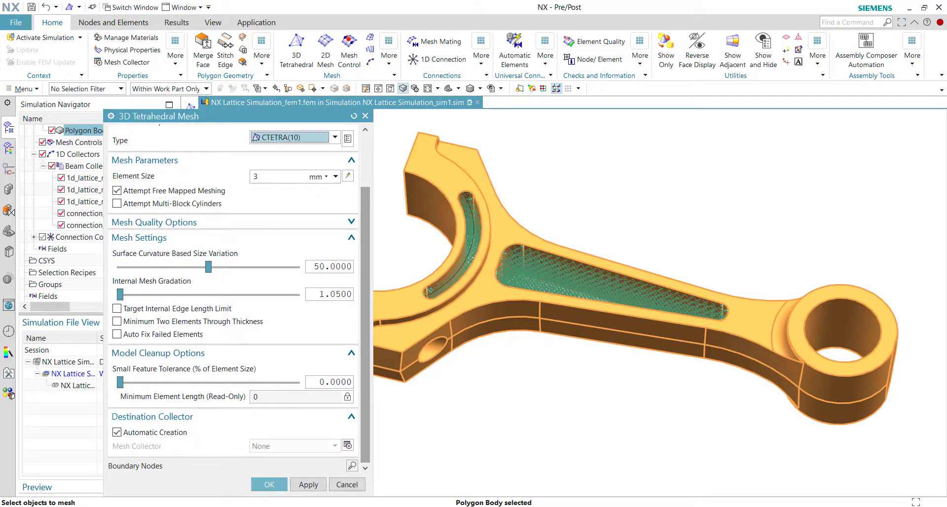
left_click(270, 485)
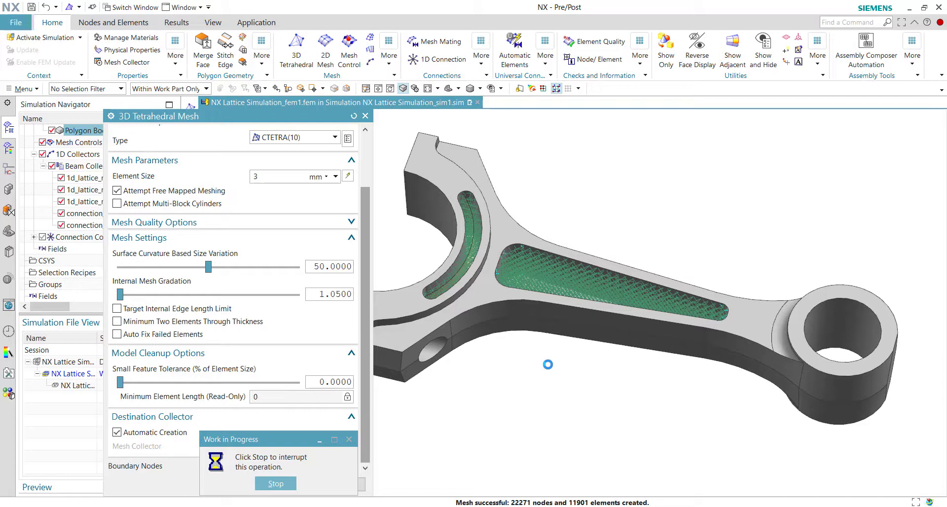
middle_click_drag(619, 344, 548, 335, "shift")
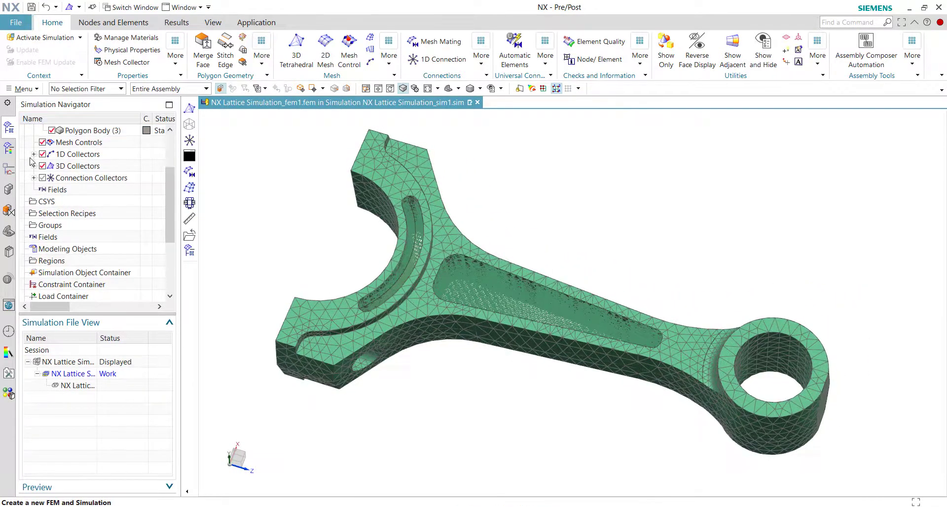
Assign Steel to the PSOLID1 property of the Solid(1) mesh collector.
left_click(34, 166)
left_click(81, 179)
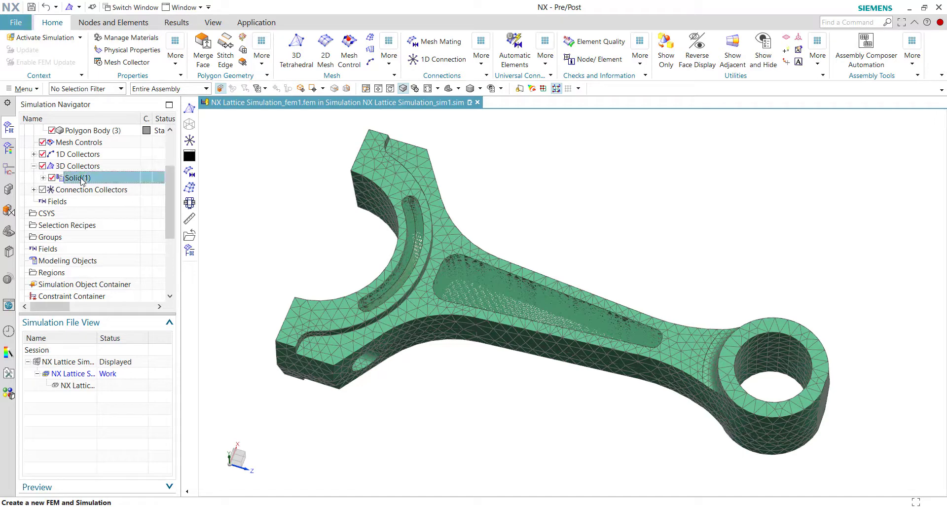
double_click(80, 178)
left_click(273, 178)
left_click(240, 200)
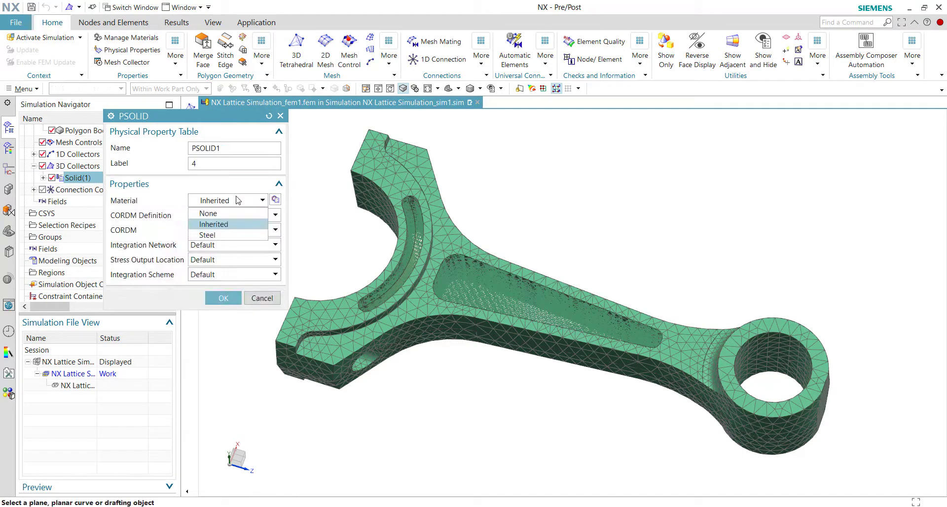
left_click(220, 236)
left_click(225, 314)
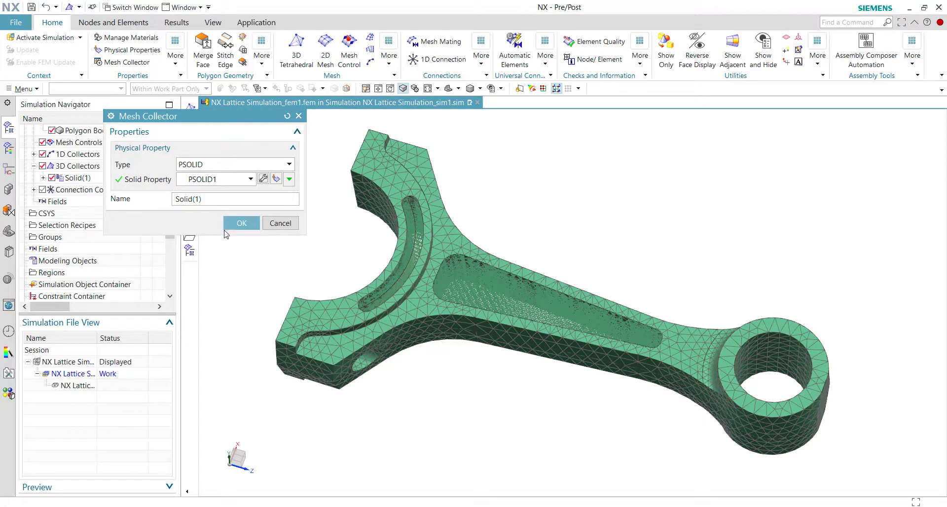
left_click(229, 215)
Hide the Solid(1) tetra mesh and expand the 1D Collectors.
middle_click_drag(440, 307, 488, 296)
scroll(52, 250, "up", 2)
left_click(52, 249)
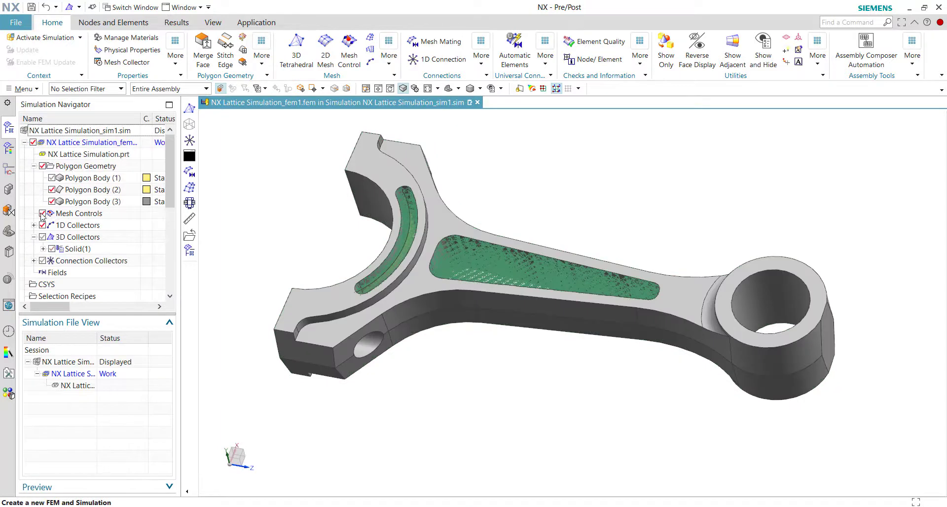
left_click(33, 225)
Hide the polygon geometry and 1d_lattice_mesh(1) through (3), rotating the view between.
left_click(52, 189)
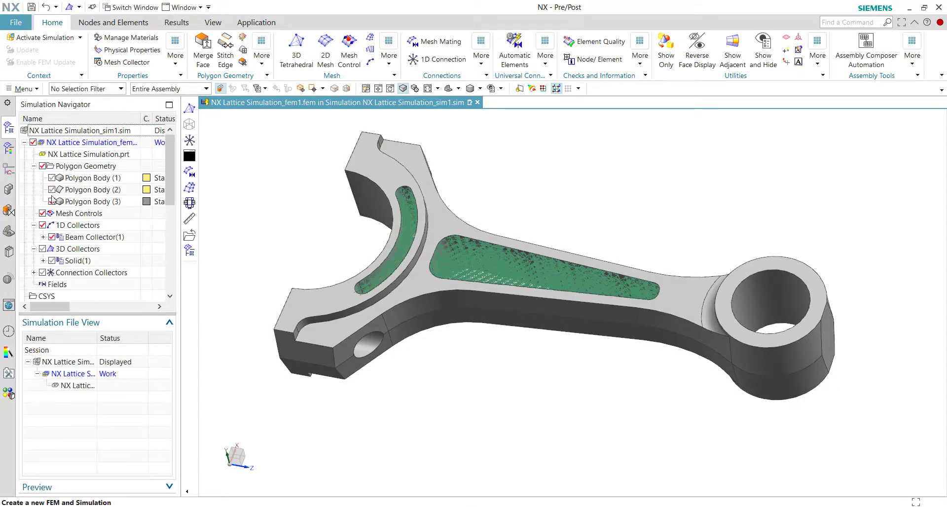
left_click(43, 237)
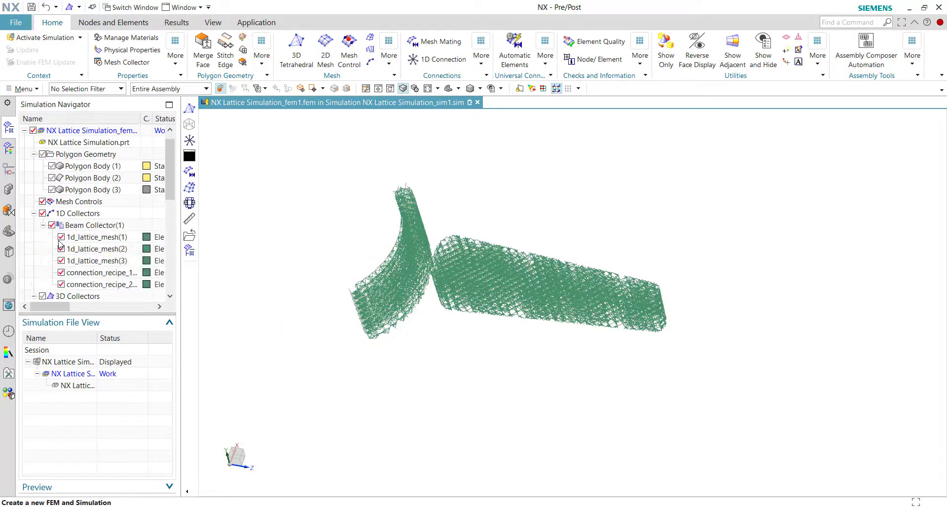
left_click(61, 237)
left_click(61, 249)
left_click(61, 261)
mouse_move(484, 309)
middle_mouse_down()
mouse_move(486, 328)
mouse_move(487, 317)
middle_mouse_up()
scroll(390, 256, "up", 5)
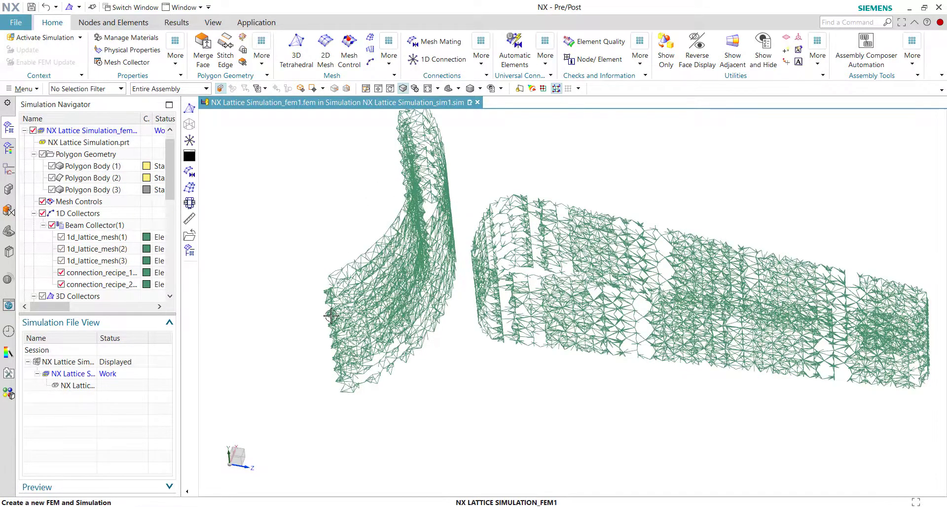
scroll(332, 316, "down", 3)
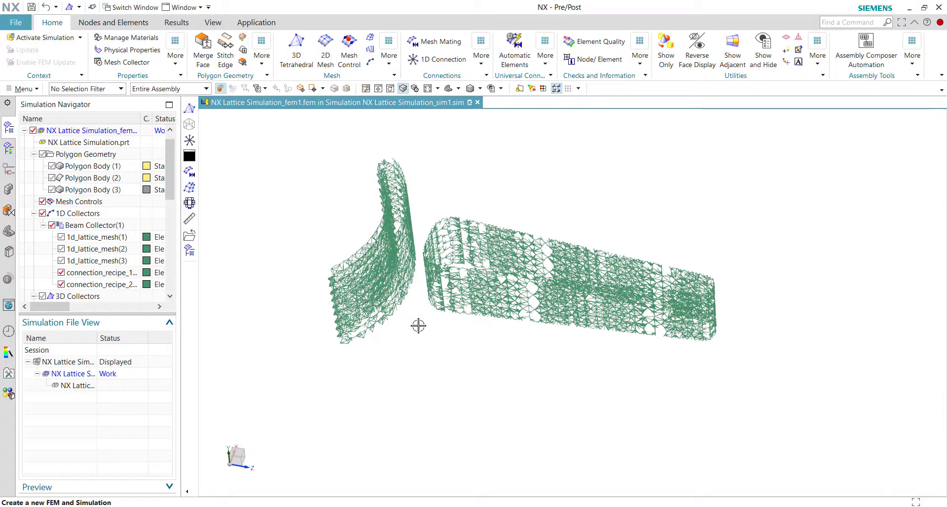
mouse_move(419, 324)
middle_mouse_down()
mouse_move(416, 351)
mouse_move(415, 335)
middle_mouse_up()
Show 1d_lattice_mesh(1)-(3) and the rod's polygon geometry again.
left_click(61, 237)
left_click(61, 248)
left_click(61, 260)
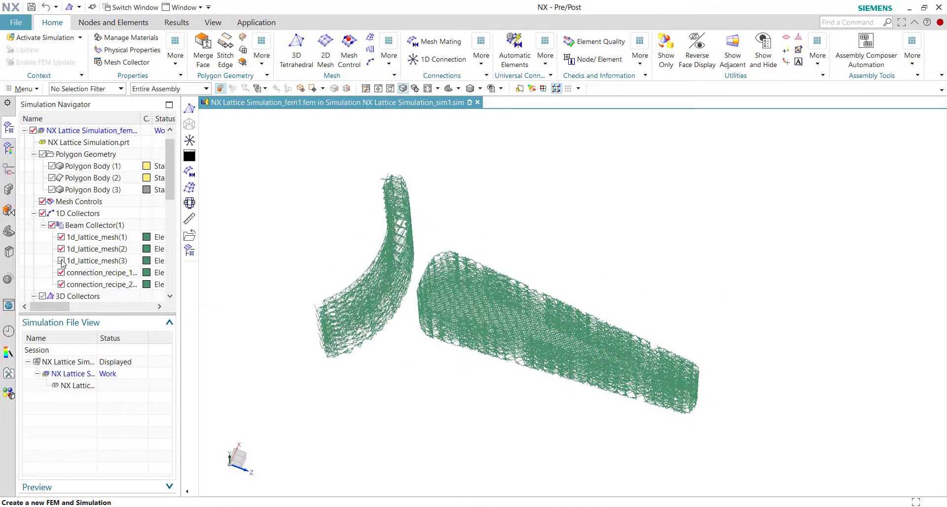
left_click(42, 155)
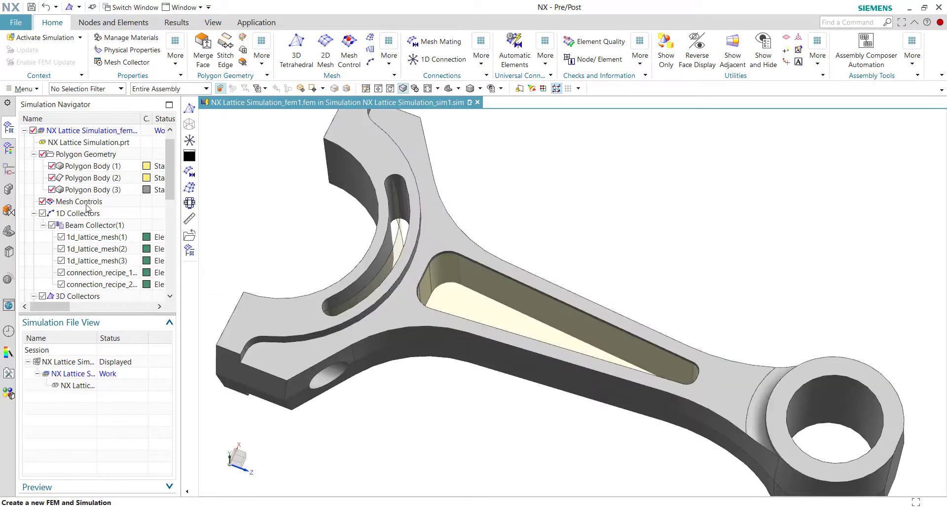
scroll(336, 210, "down", 2)
scroll(79, 246, "down", 3)
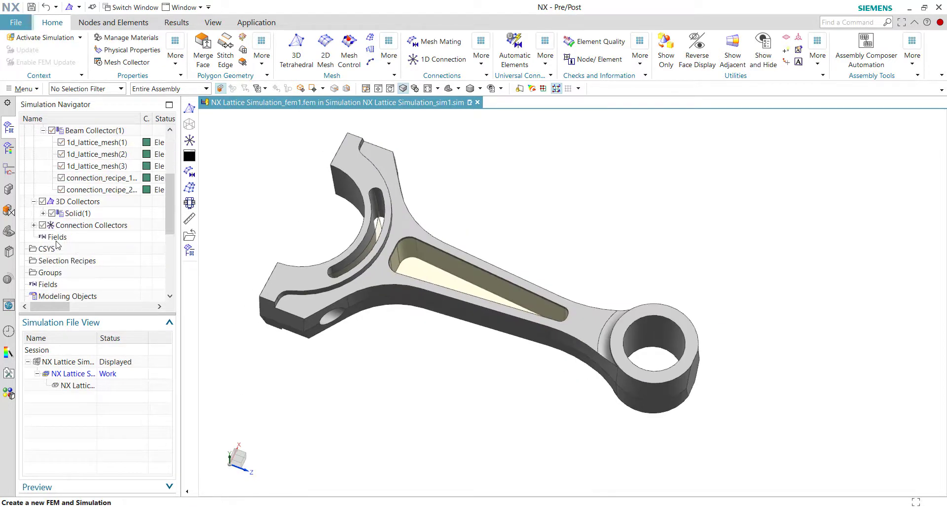
Make the sim the work part and pin both small side-hole faces with a Fixed Constraint.
middle_click_drag(458, 339, 192, 375)
double_click(99, 362)
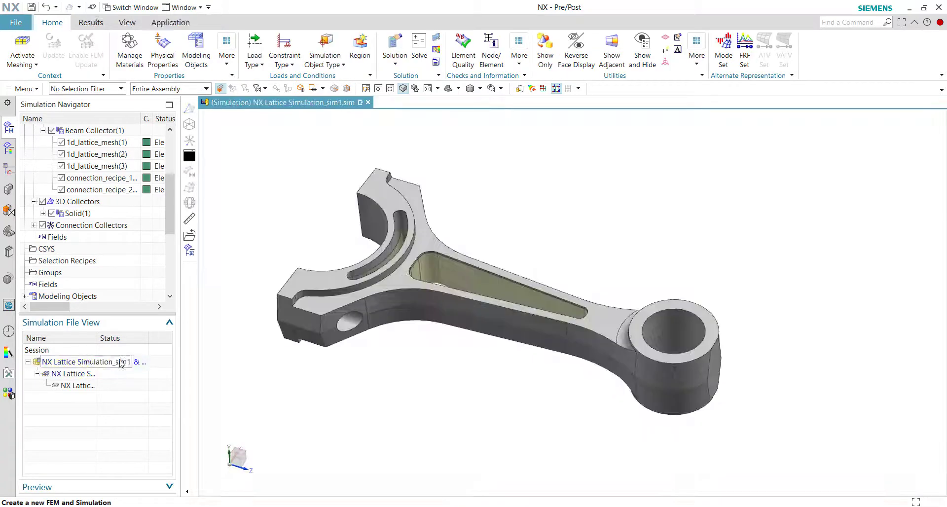
left_click(286, 51)
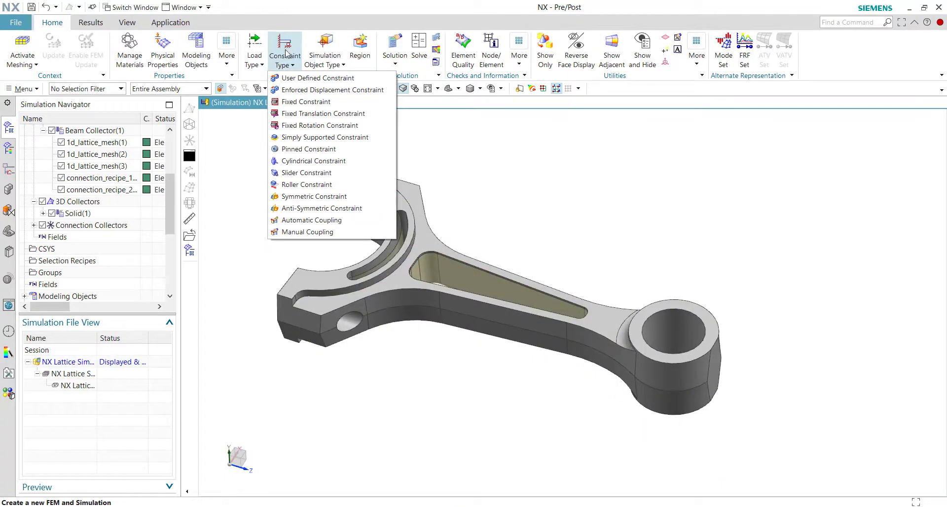
left_click(303, 101)
left_click(344, 323)
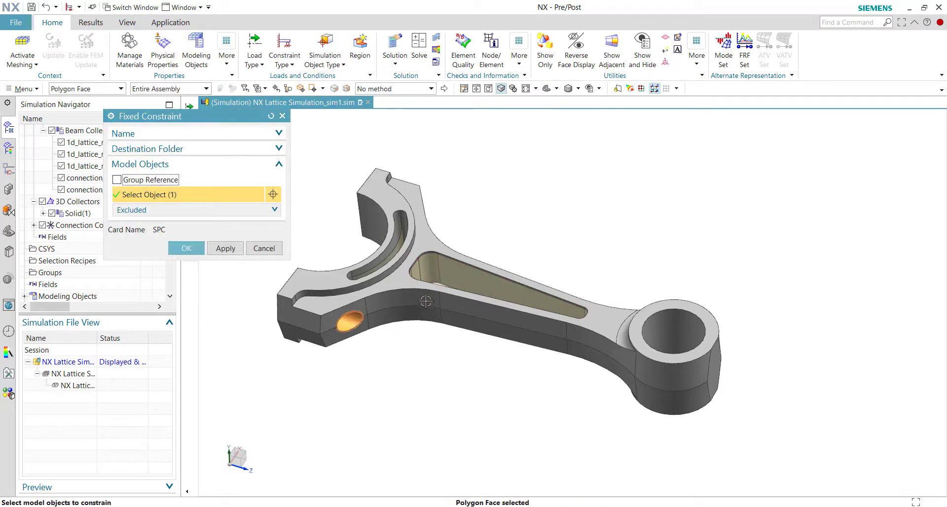
middle_click_drag(425, 301, 404, 281)
scroll(494, 212, "up", 5)
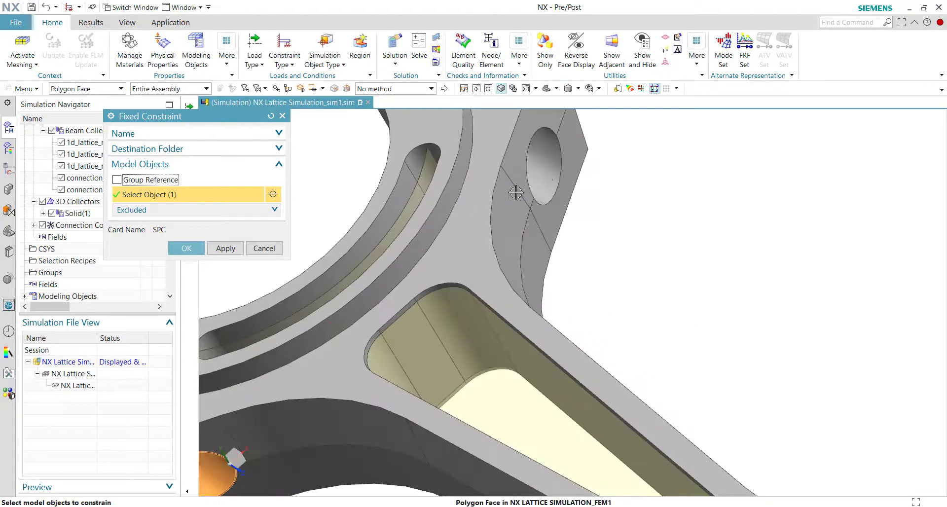
left_click(547, 176)
scroll(547, 176, "down", 5)
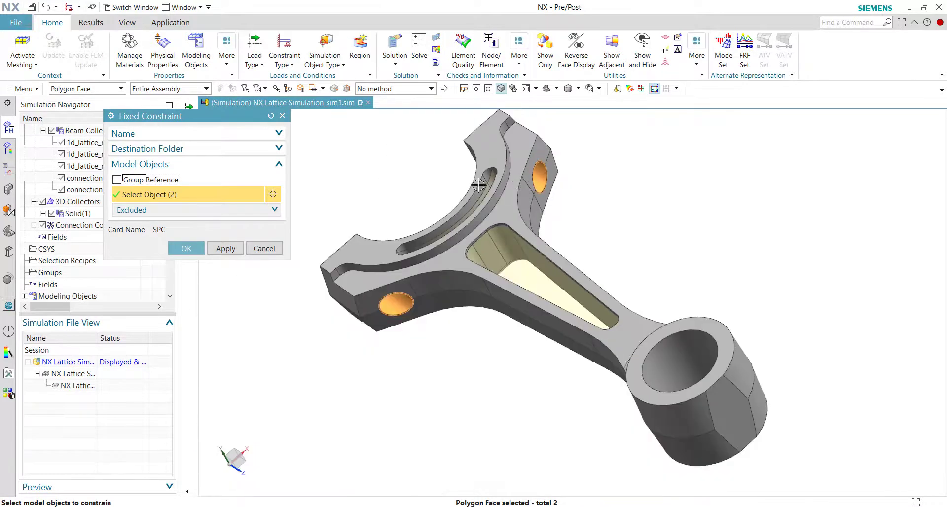
middle_click_drag(403, 318, 309, 260)
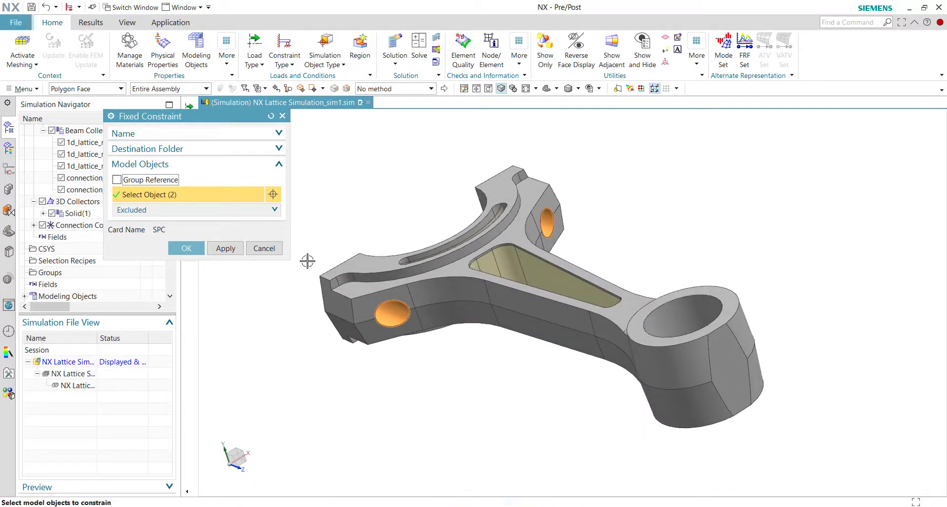
left_click(188, 249)
middle_click_drag(466, 289, 459, 283)
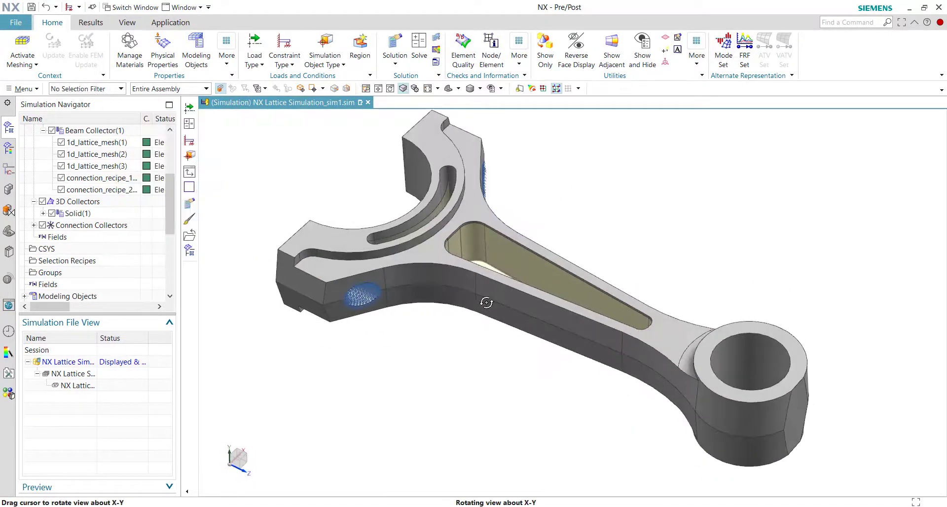
Load the large bore's inner face with a 1000 N force along the XC axis.
left_click(254, 55)
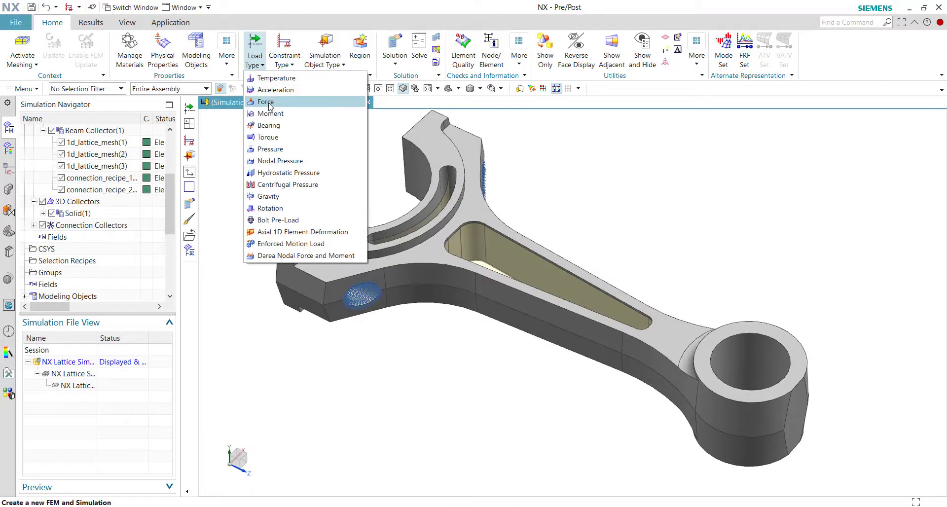
left_click(271, 102)
left_click(731, 351)
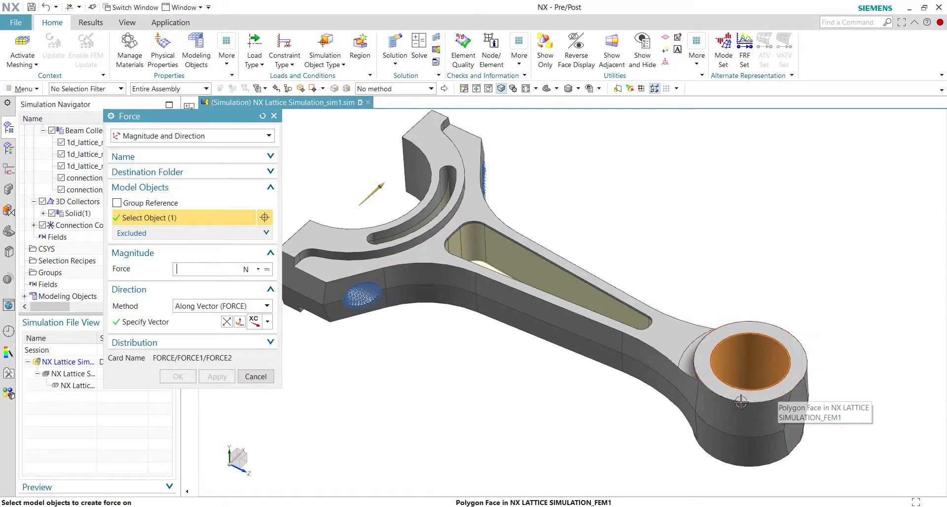
middle_click_drag(734, 407, 693, 403, "shift")
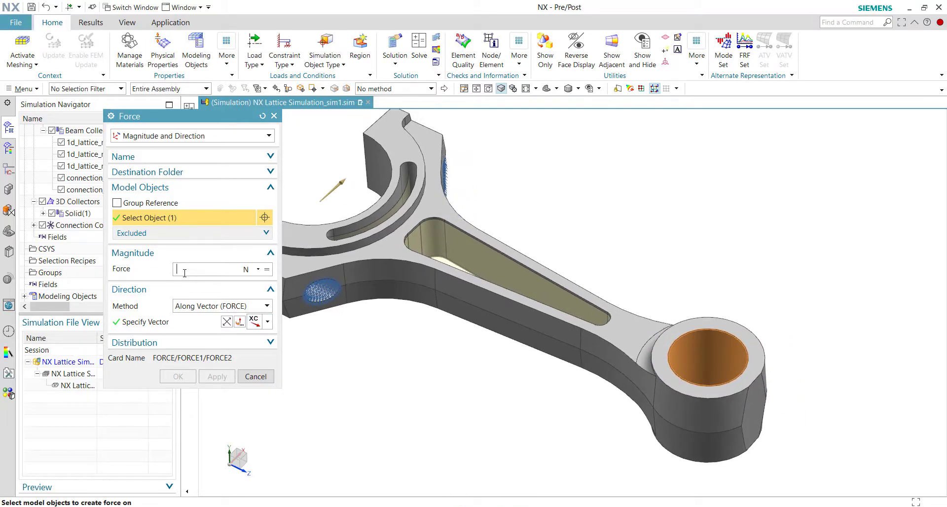
type("1000")
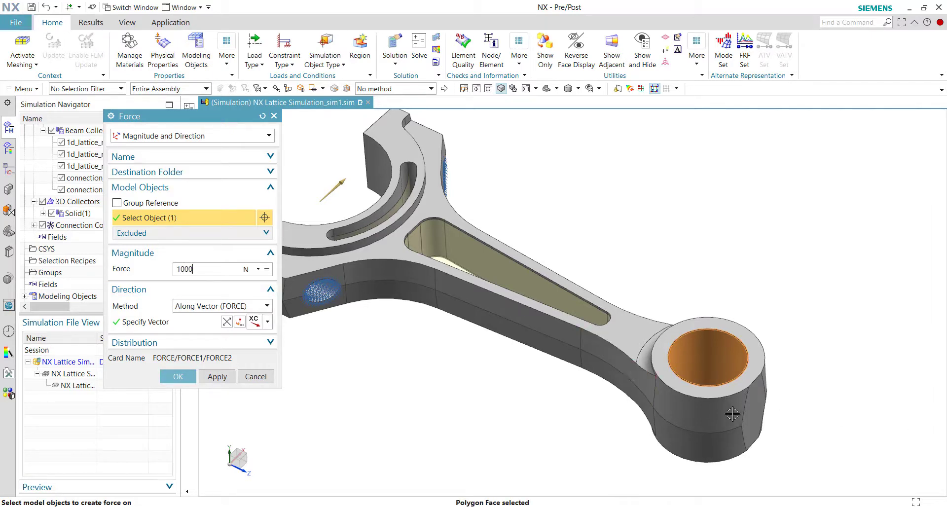
middle_click_drag(717, 450, 676, 395, "shift")
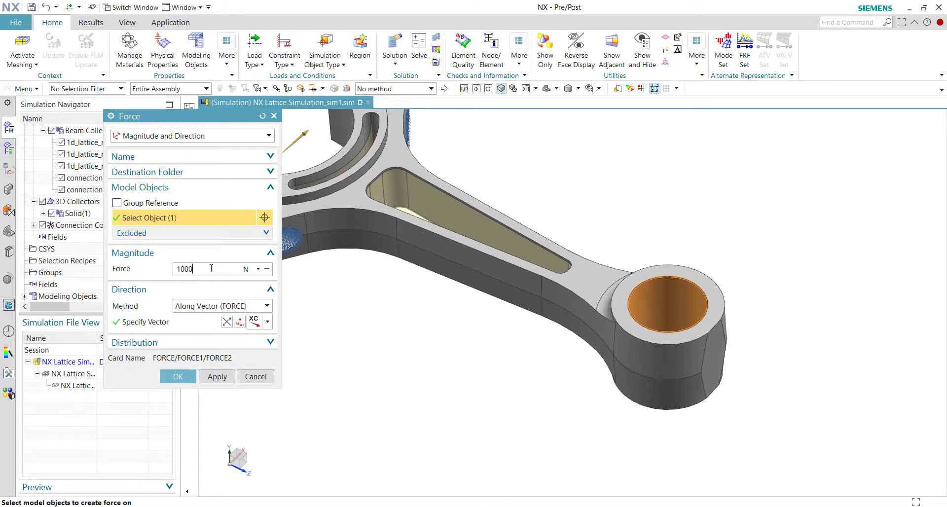
scroll(493, 331, "down", 3)
scroll(464, 326, "up", 2)
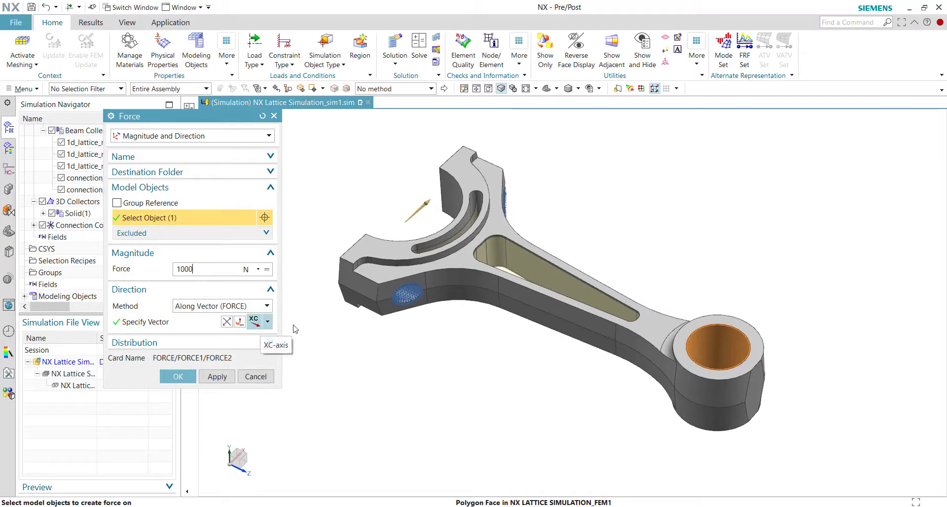
left_click(159, 323)
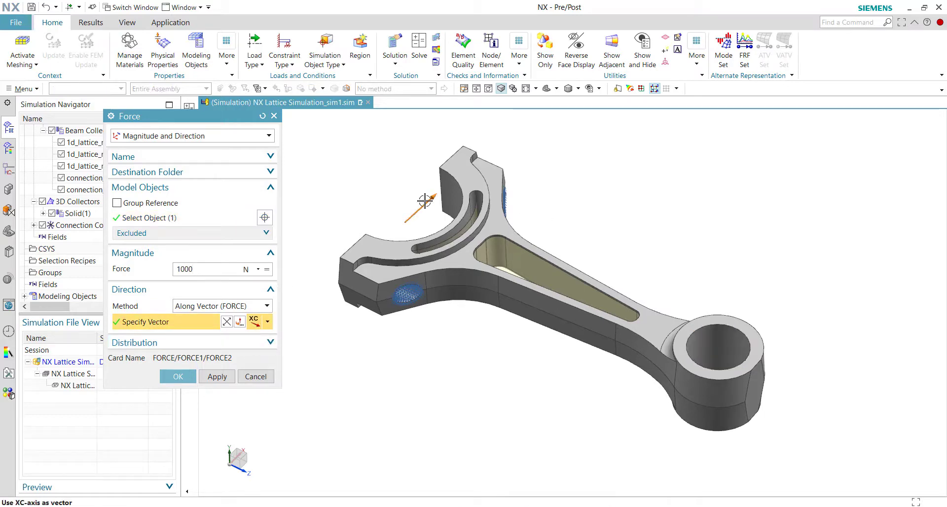
left_click(178, 376)
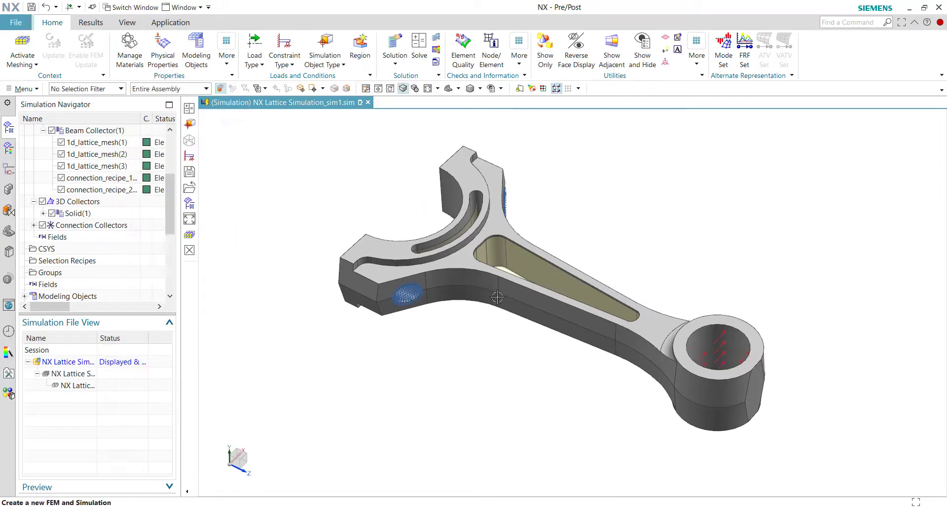
Open Solution 1 for editing and show its Case Control settings.
scroll(76, 231, "up", 3)
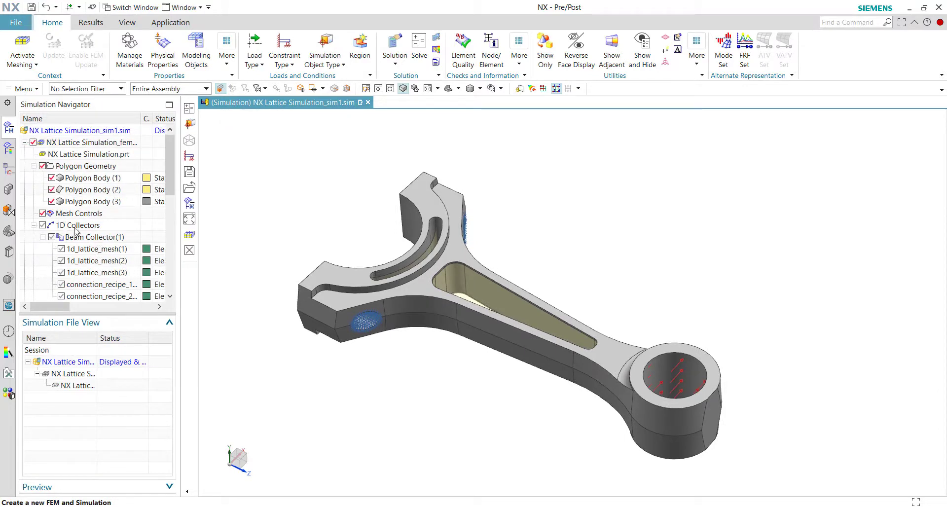
left_click(33, 225)
scroll(45, 240, "down", 4)
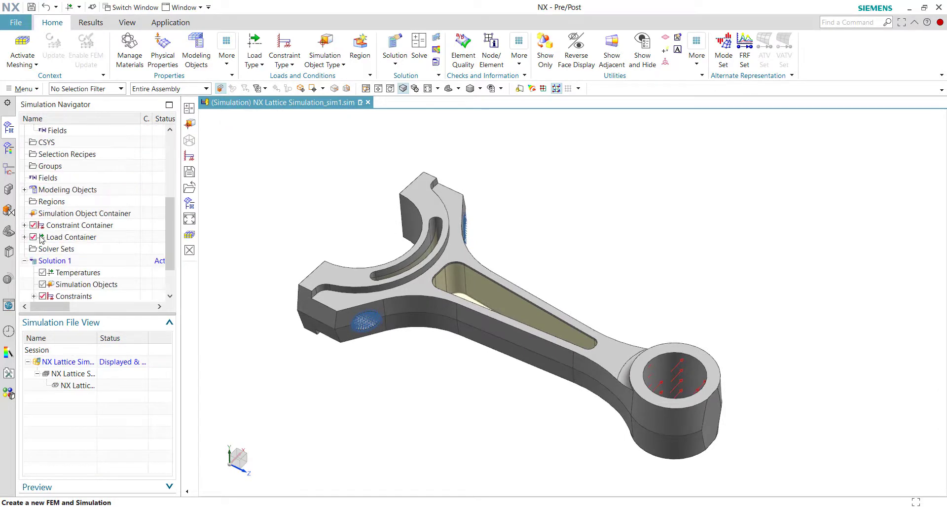
left_click(52, 262)
right_click(53, 265)
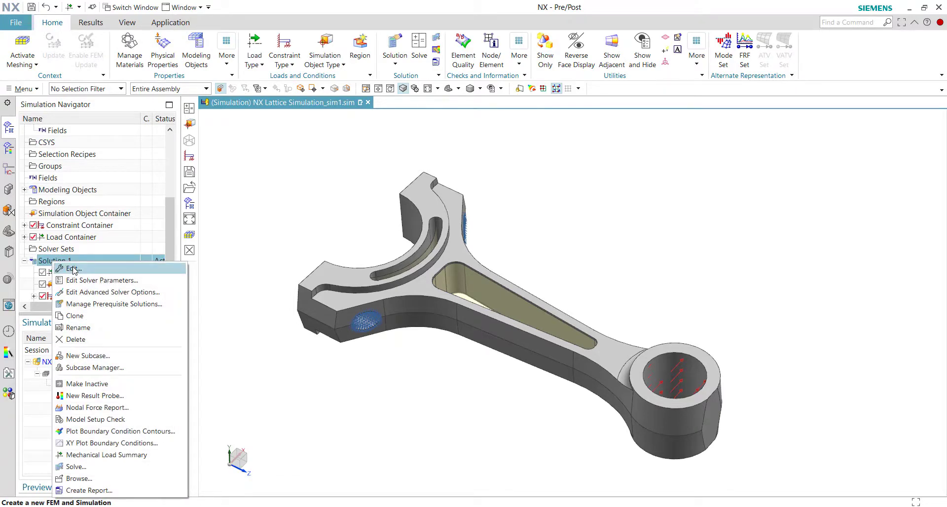
left_click(72, 269)
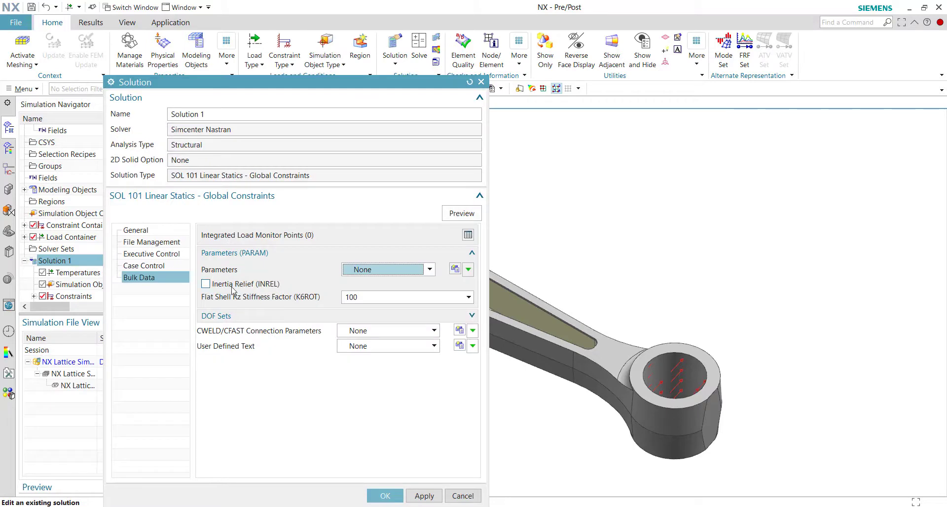
left_click(149, 269)
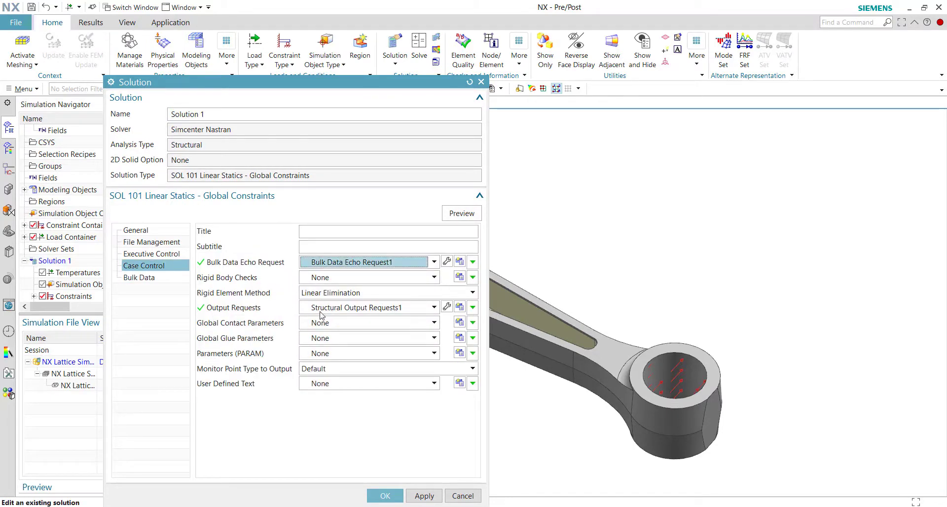
Enable the FORCE request in Structural Output Requests1 and confirm both dialogs.
middle_click(445, 305)
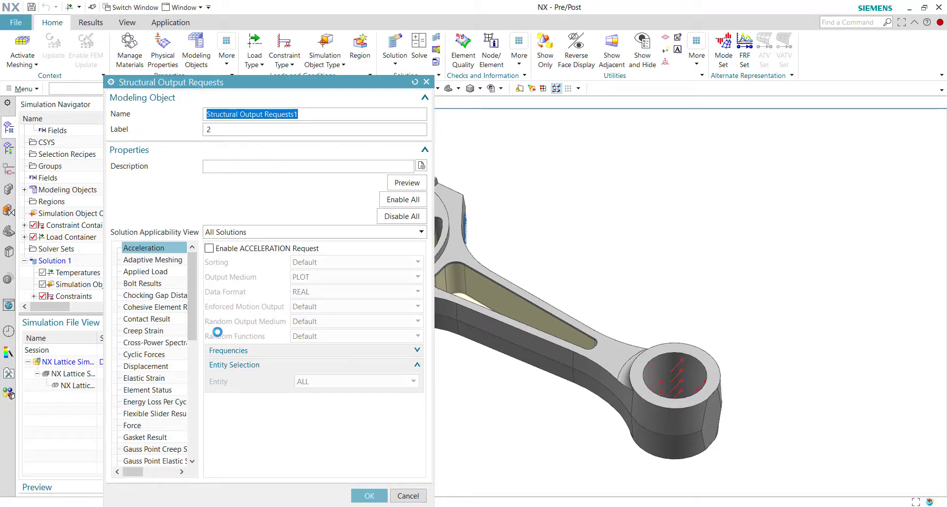
left_click(209, 249)
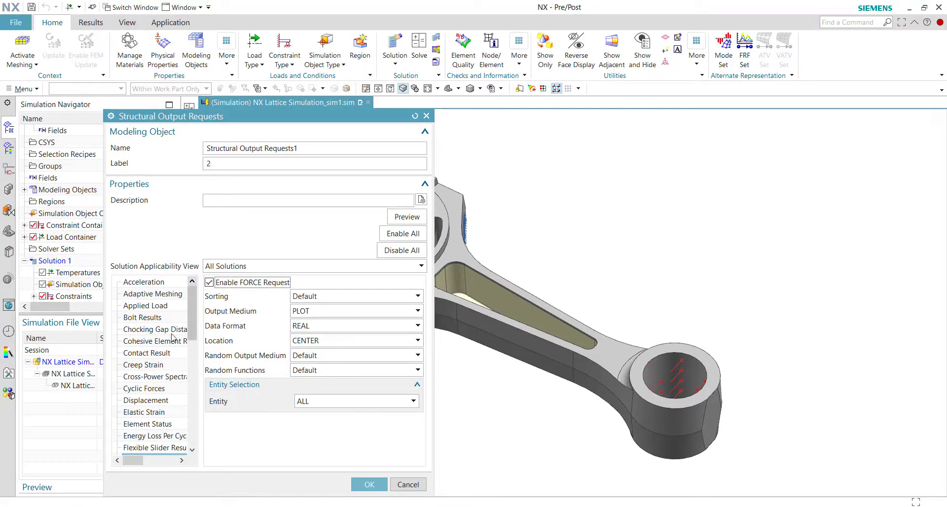
scroll(146, 402, "down", 3)
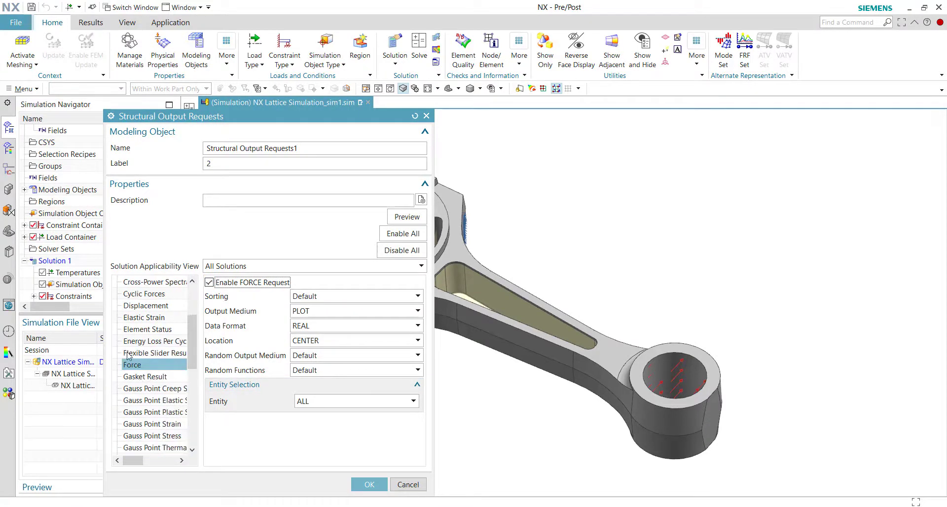
left_click(370, 483)
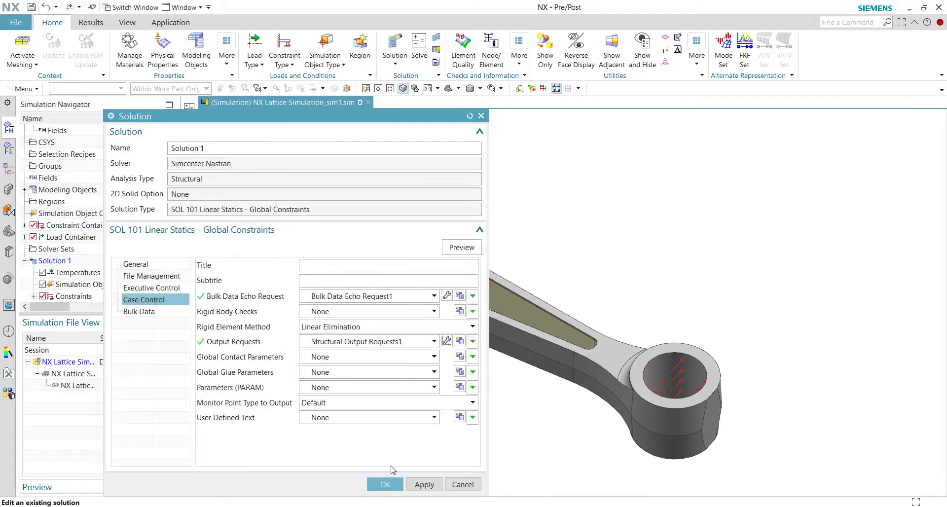
left_click(385, 485)
Run the Nastran solve for Solution 1, review results, and close the monitors and Information window.
left_click(419, 45)
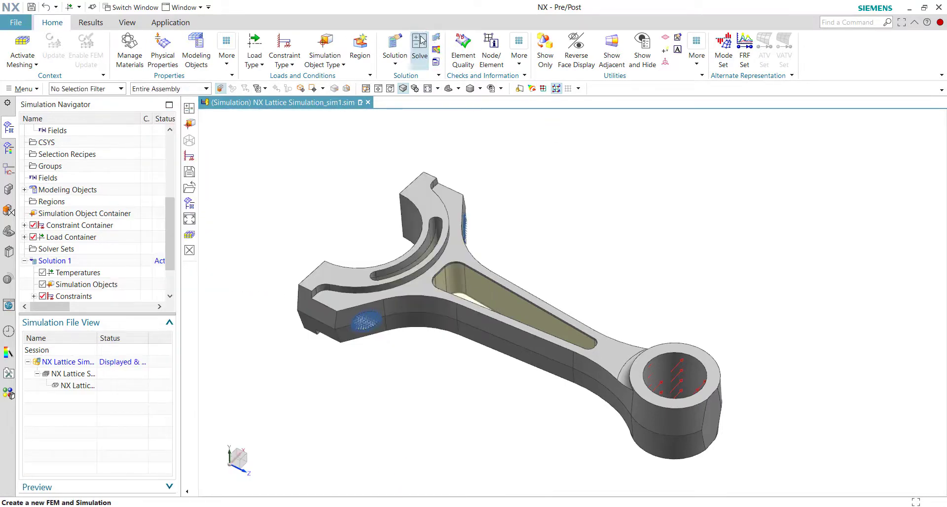
left_click(217, 263)
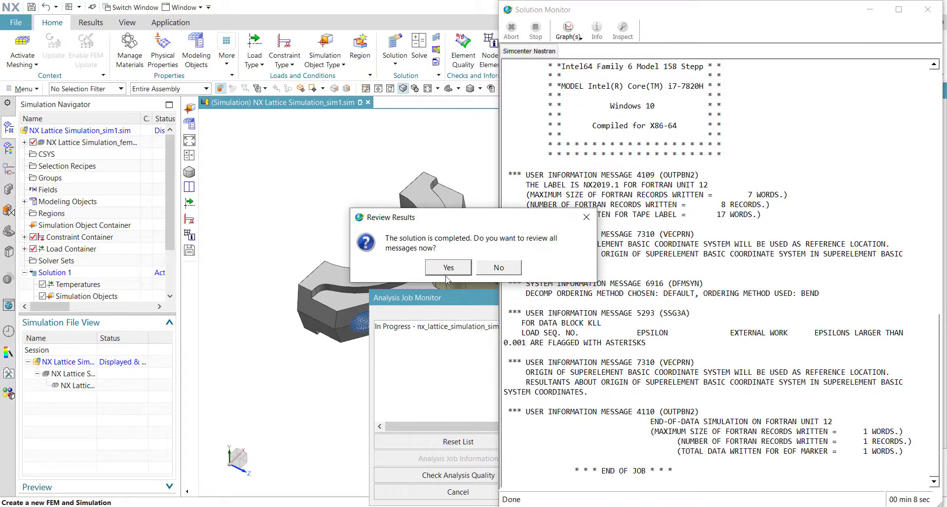
left_click(447, 267)
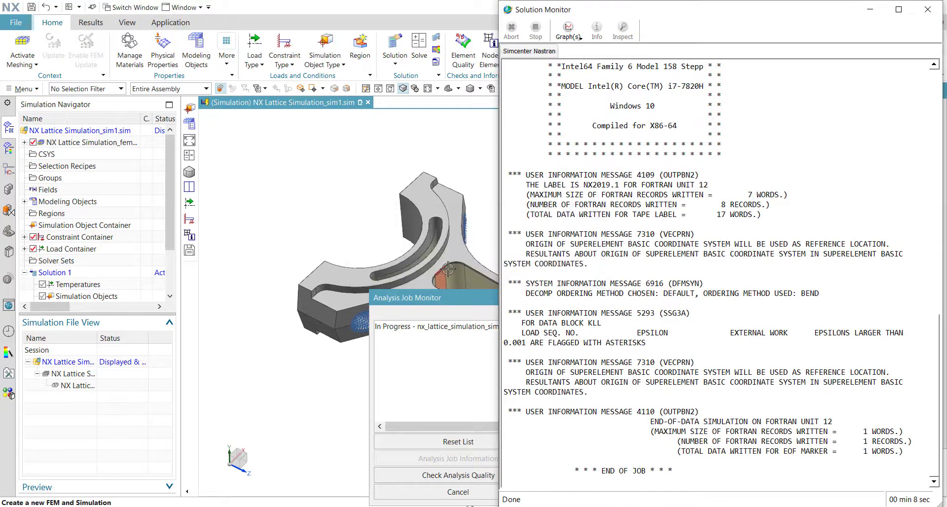
left_click(458, 491)
left_click(938, 92)
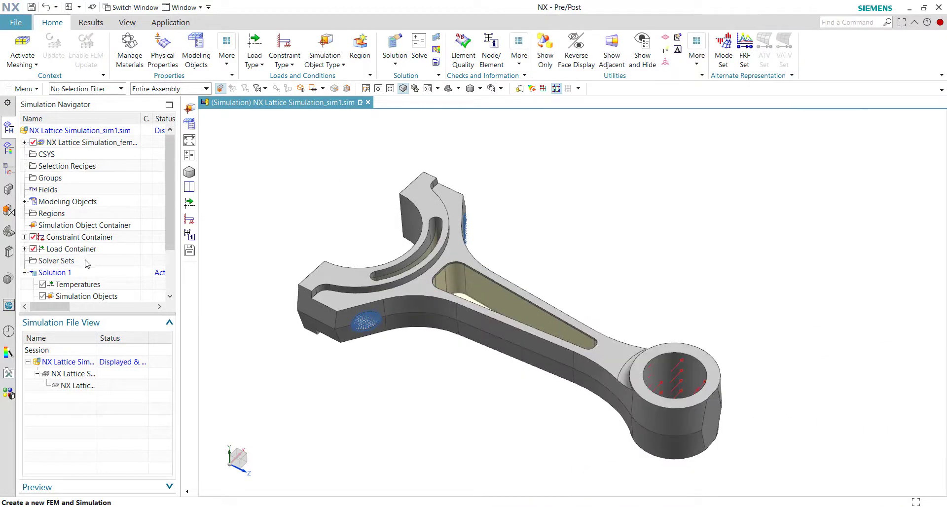
left_click(9, 148)
Plot Solution 1's nodal displacement contour (max 0.469 mm) with only feature edges shown.
double_click(59, 155)
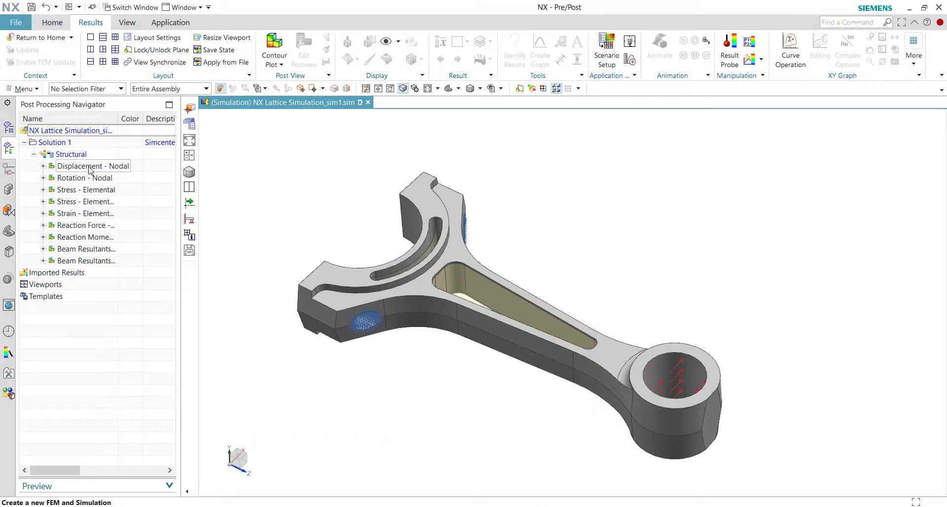
double_click(89, 168)
mouse_move(490, 293)
middle_mouse_down()
mouse_move(502, 331)
mouse_move(506, 314)
middle_mouse_up()
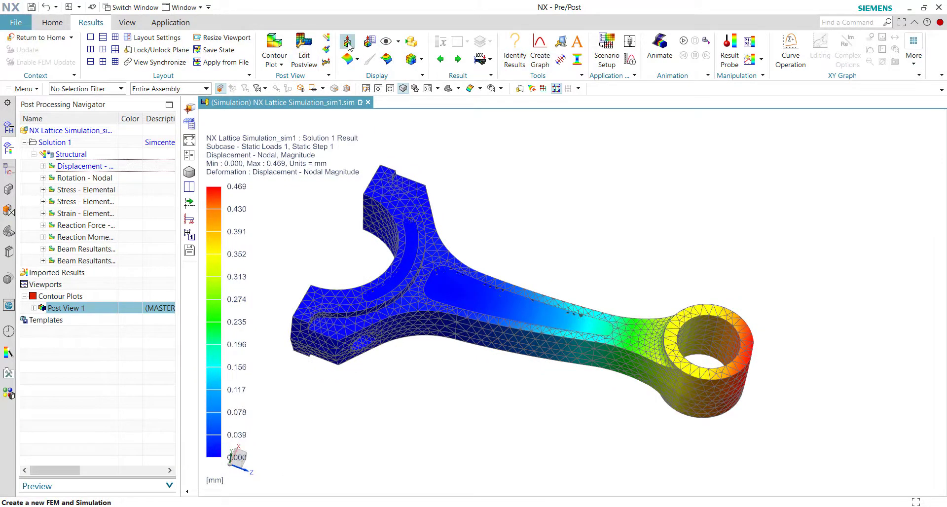
left_click(304, 52)
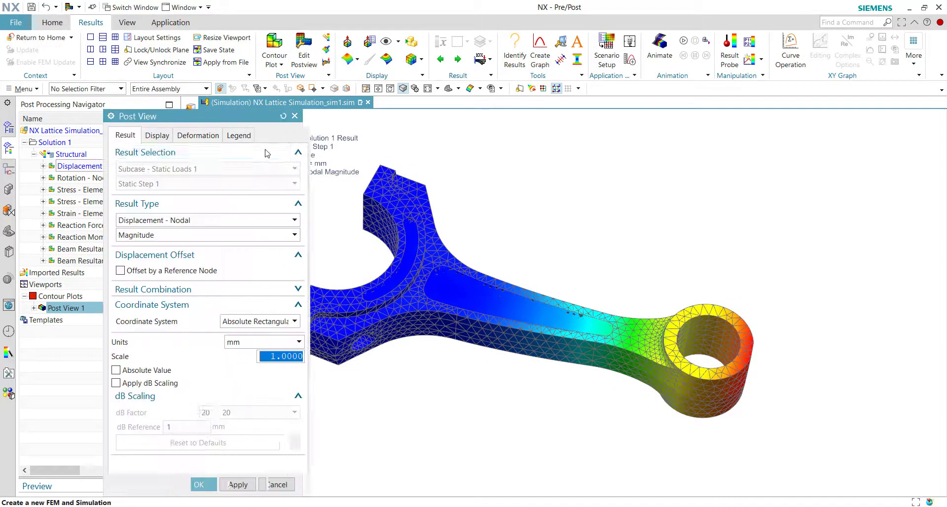
left_click(157, 135)
left_click(175, 208)
left_click(158, 233)
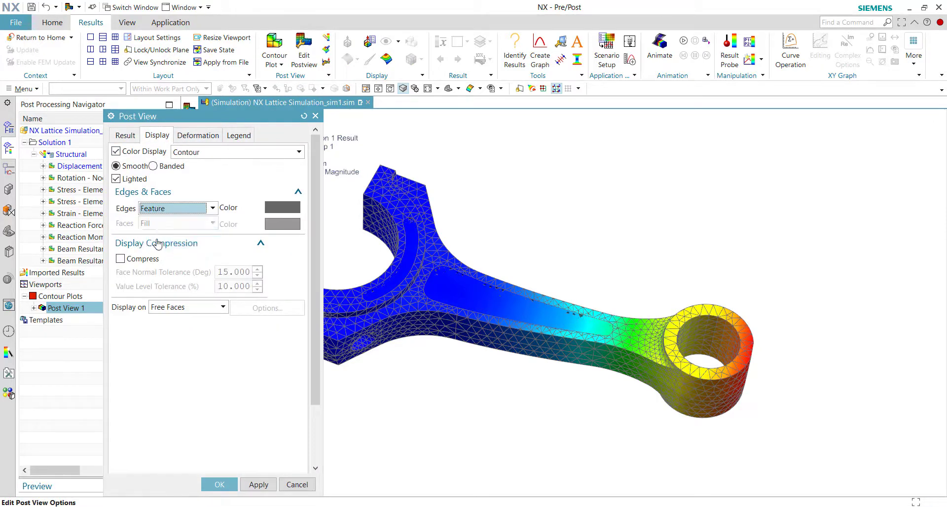
left_click(218, 485)
middle_click_drag(493, 365, 390, 279)
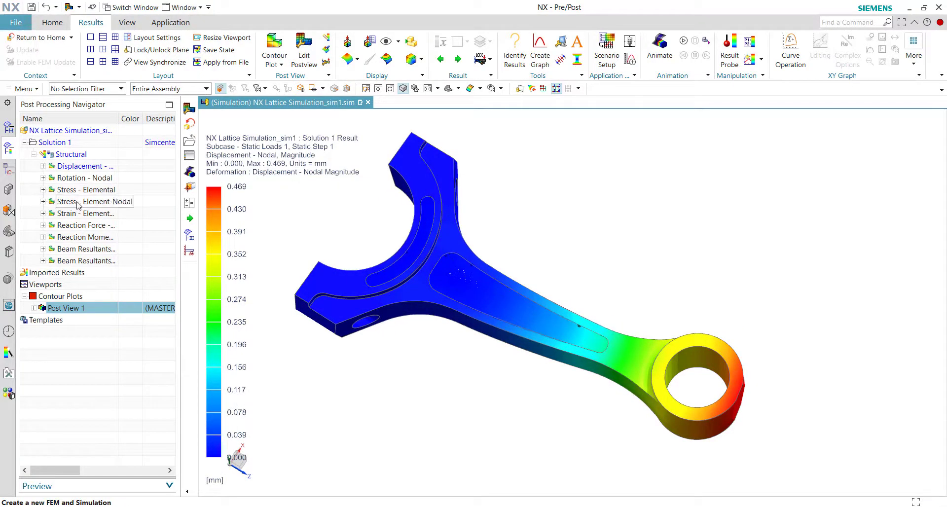
Plot Von-Mises Element-Nodal stress with the Maximum beam recovery point, calculated from forces and beam geometry.
double_click(83, 201)
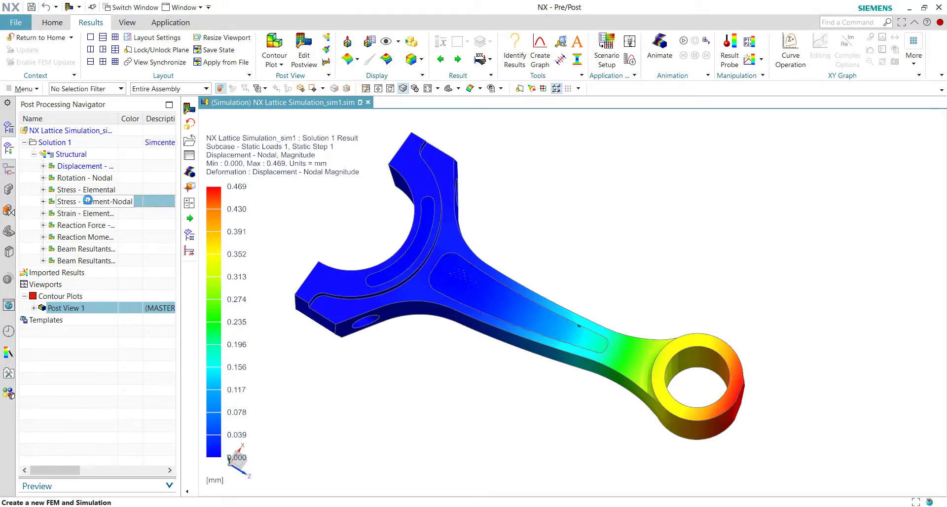
middle_click_drag(488, 318, 457, 207)
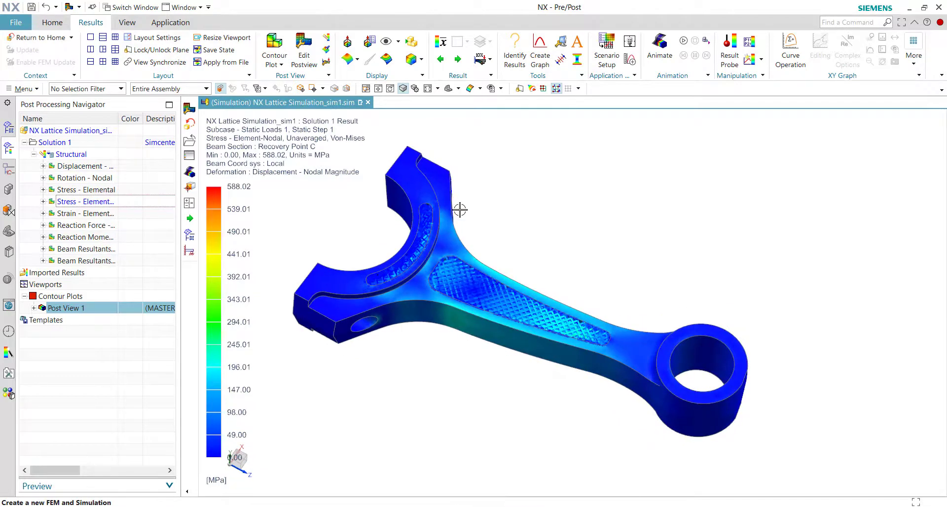
left_click(303, 52)
left_click(126, 135)
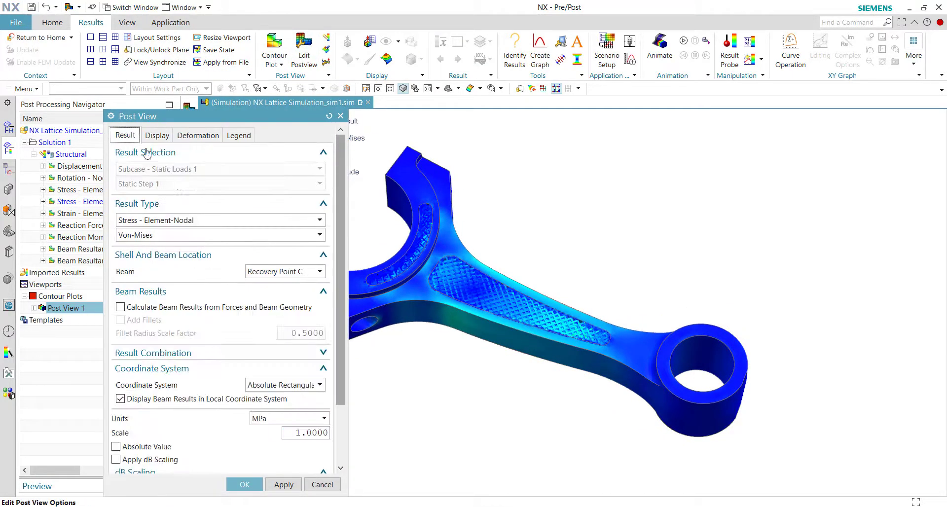
left_click(256, 272)
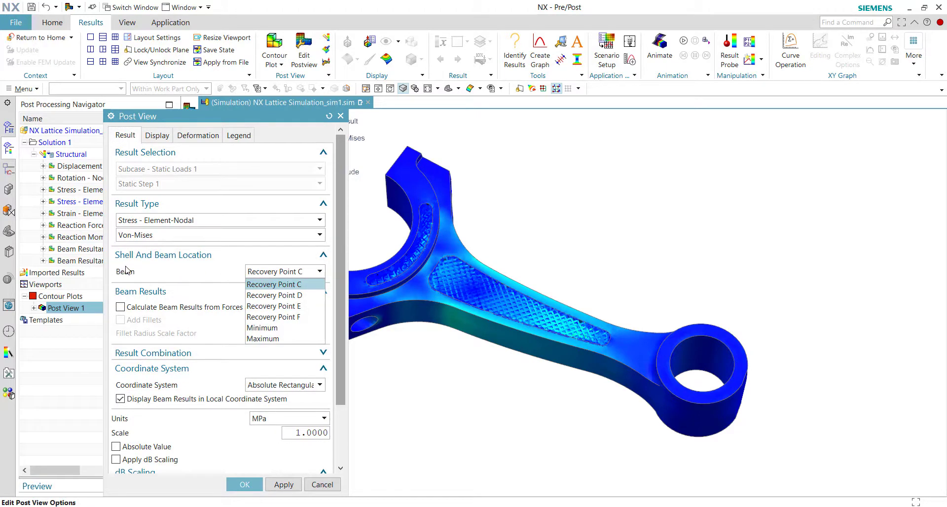
left_click(127, 271)
left_click(274, 274)
left_click(287, 340)
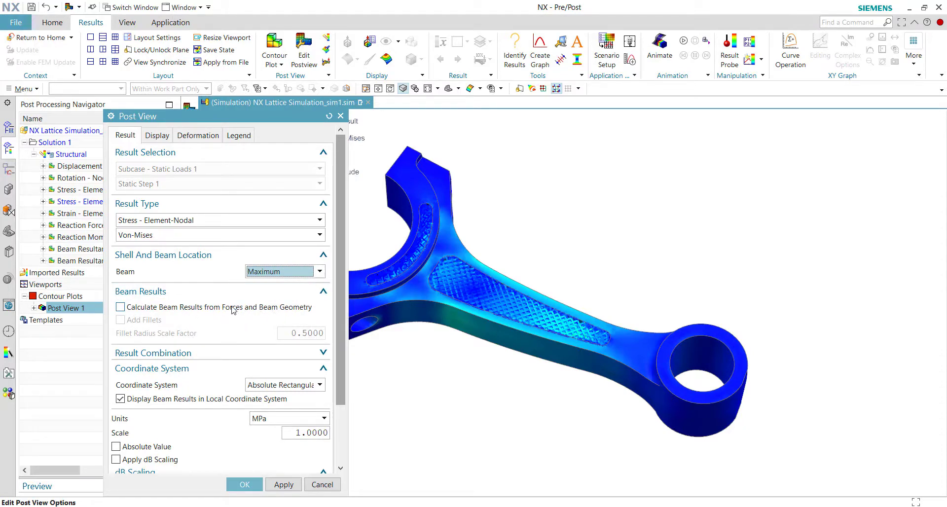
left_click(232, 308)
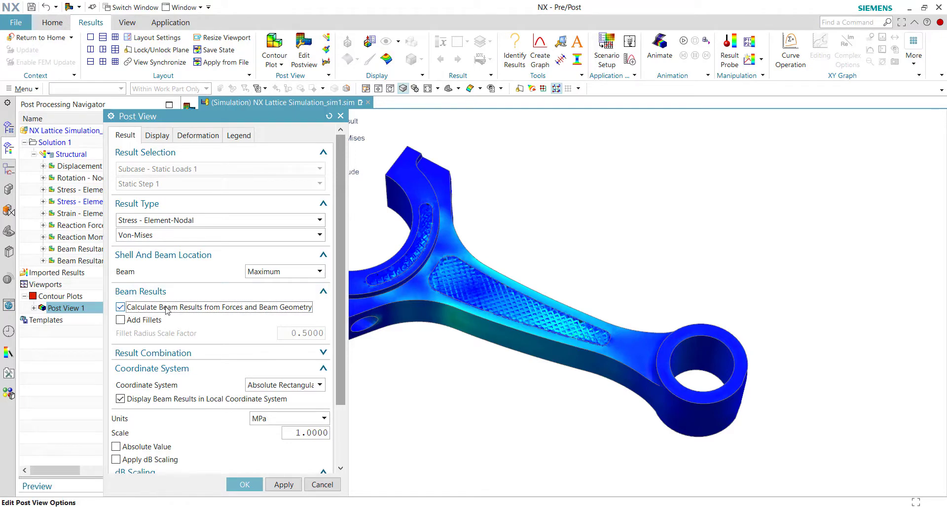
scroll(241, 485, "down", 3)
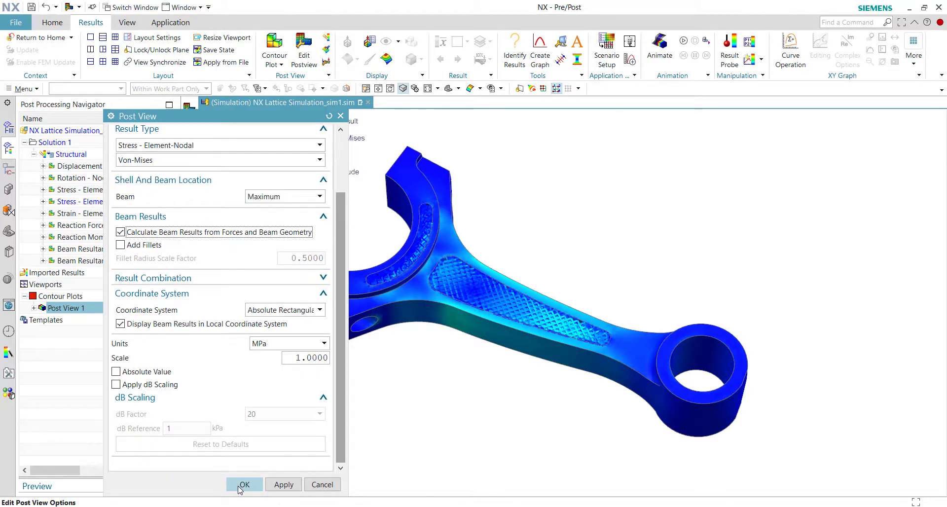
left_click(240, 485)
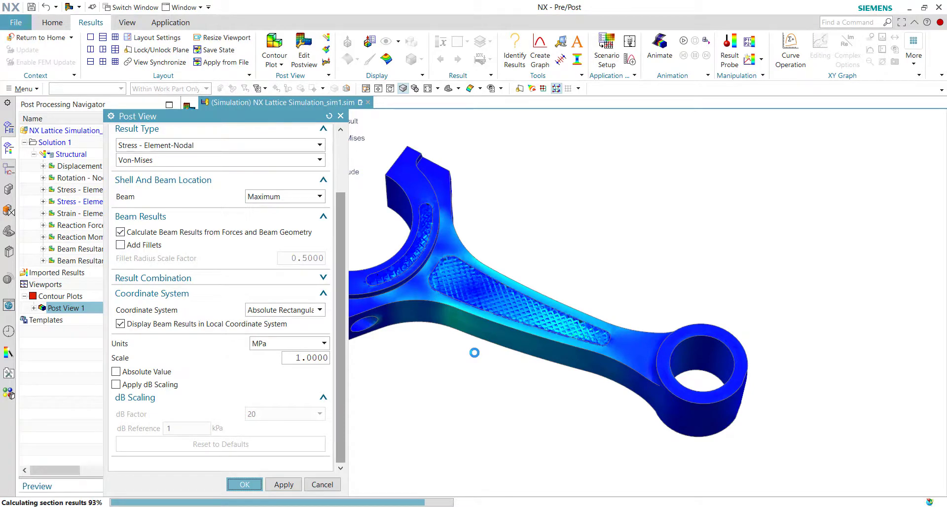
Switch the Von-Mises contour to averaged values, lowering the maximum to 233.27 MPa.
middle_click_drag(470, 345, 527, 277)
scroll(476, 309, "up", 5)
key("ctrl+f")
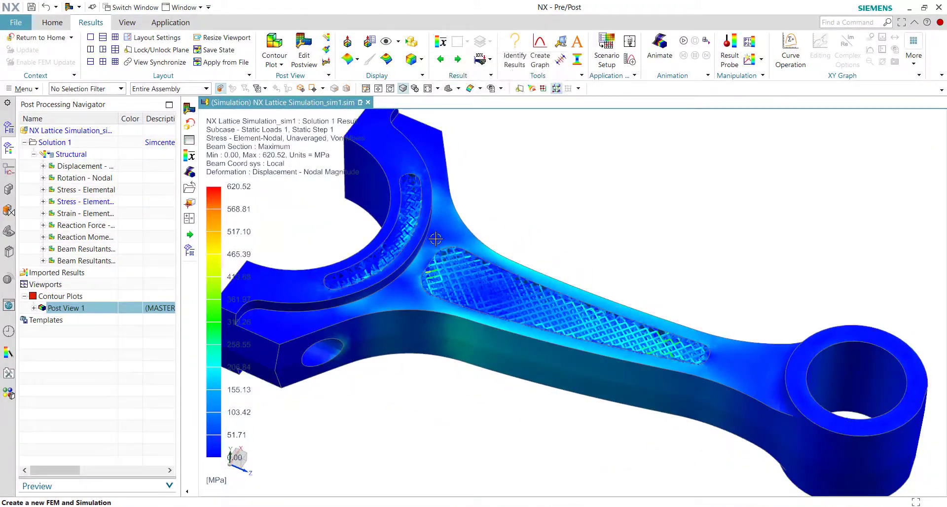
scroll(314, 129, "up", 2)
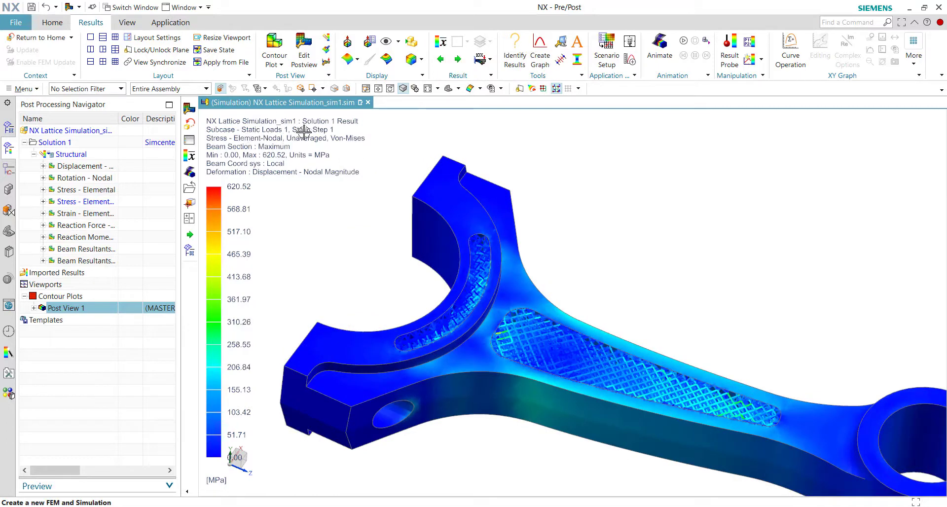
left_click(442, 45)
Rotate and zoom the connecting rod to inspect averaged stress on the lattice junctions.
key("ctrl+f")
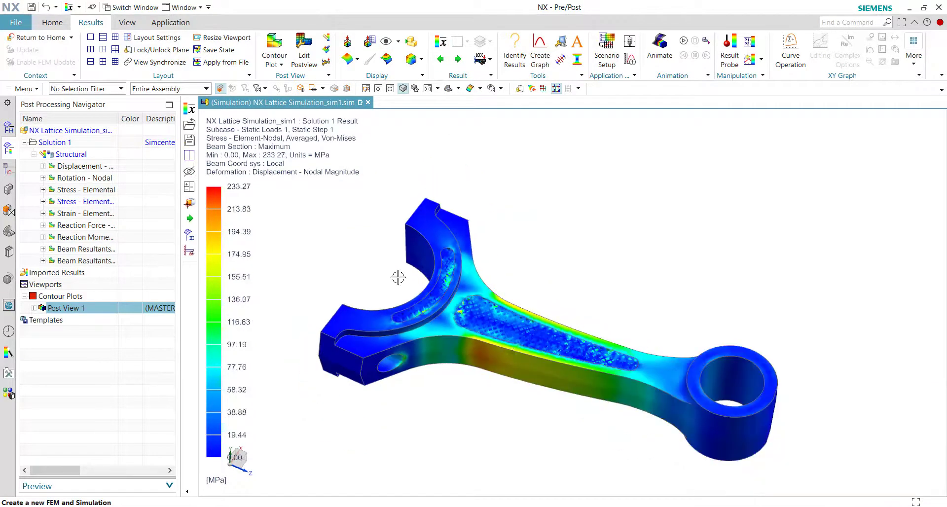
middle_click_drag(524, 354, 521, 380)
middle_click_drag(530, 383, 521, 385)
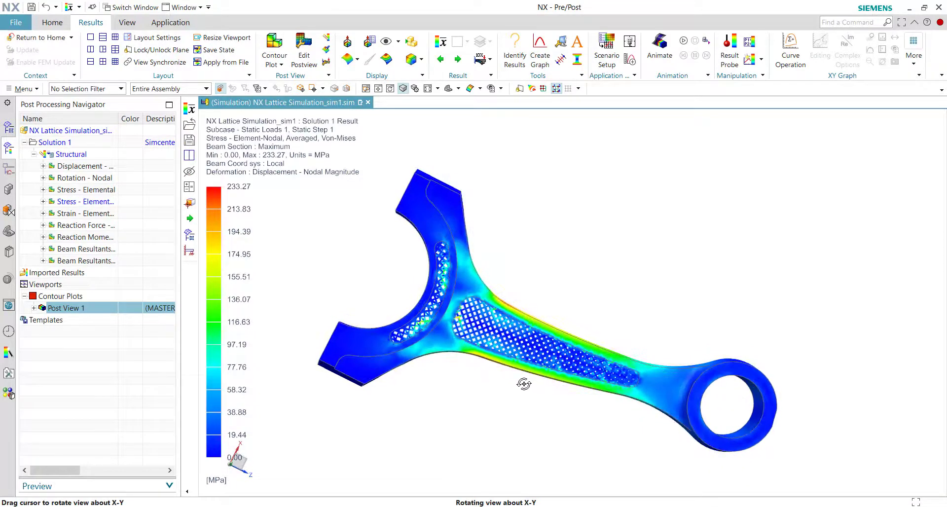
scroll(396, 359, "up", 5)
middle_click_drag(396, 358, 481, 310)
scroll(517, 328, "down", 6)
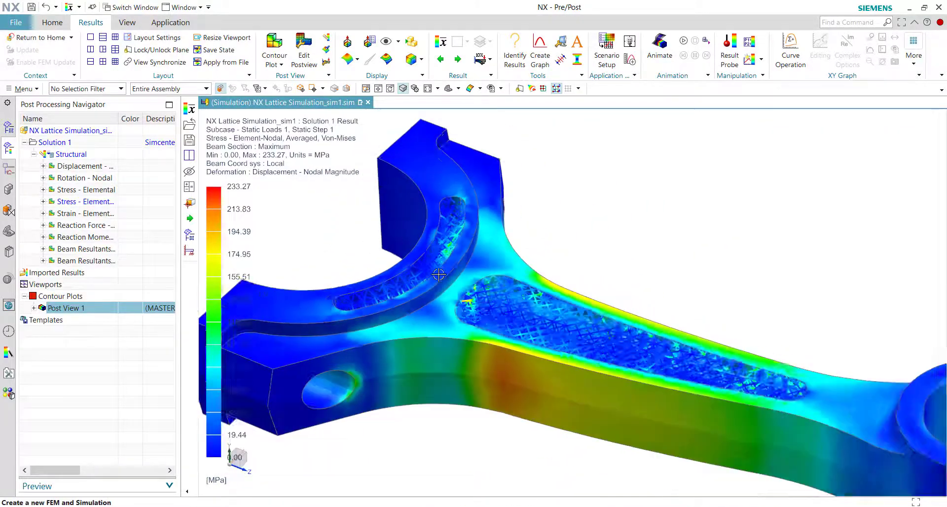
middle_click_drag(531, 340, 532, 355)
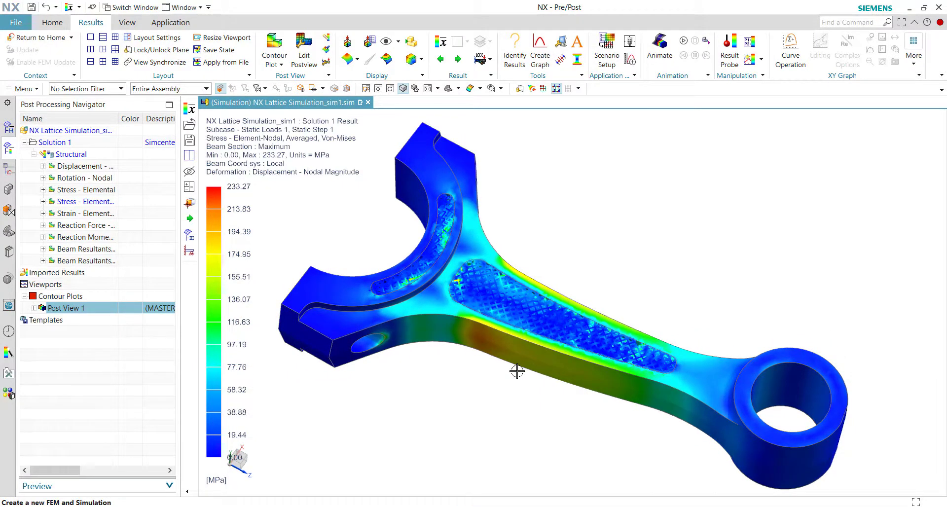